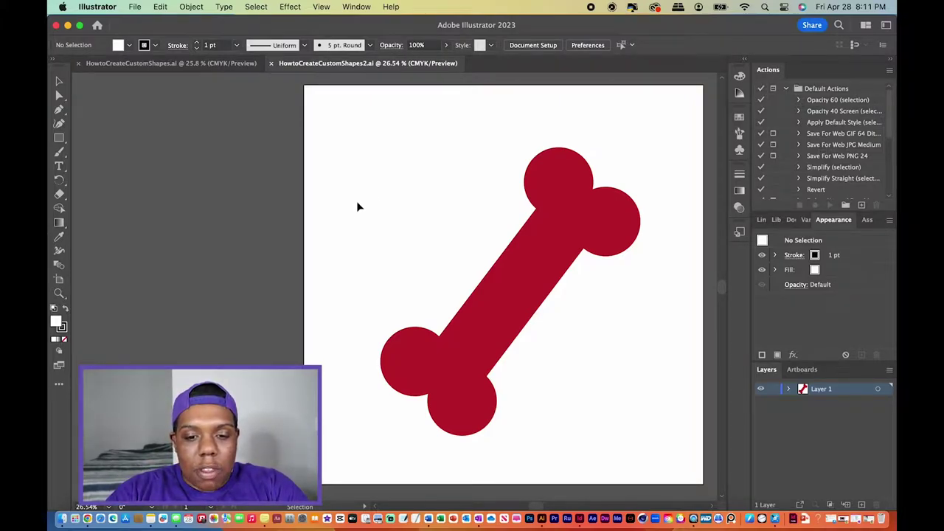
Merge the two circles at the bone's lower end into one shape with Shape Builder, leaving the bar's overlapping area out.
key(super+a)
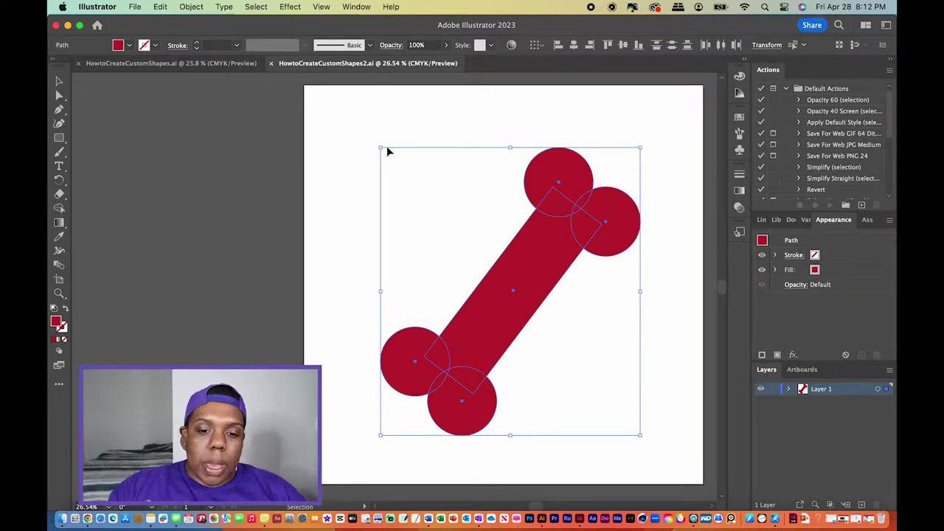
click(61, 209)
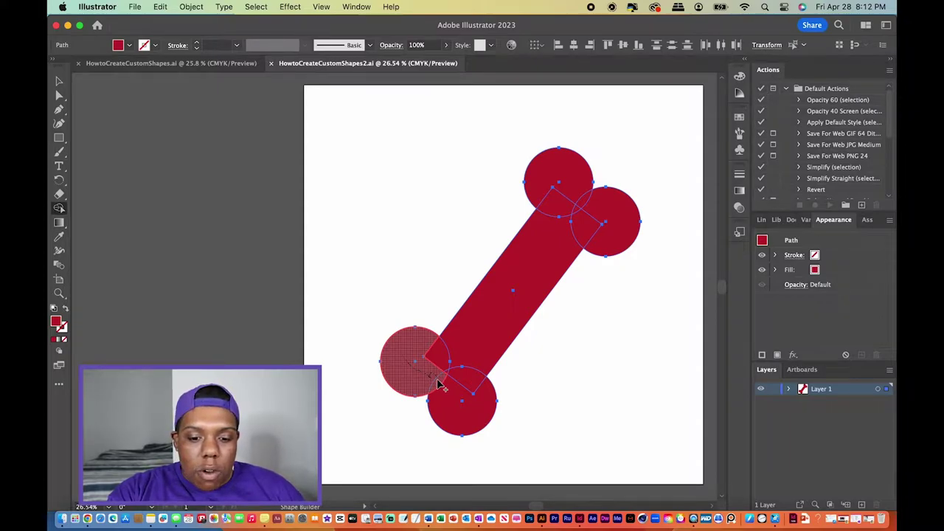
drag(438, 384, 442, 396)
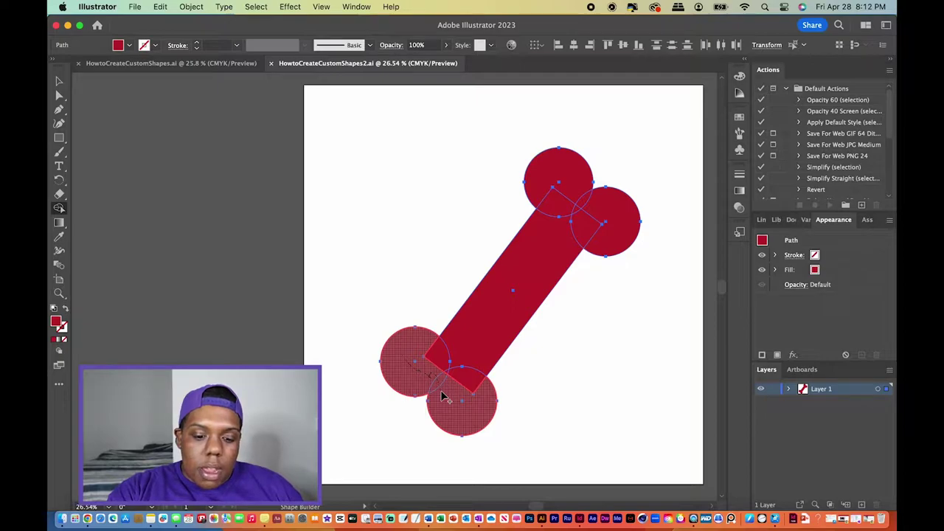
drag(441, 395, 441, 395)
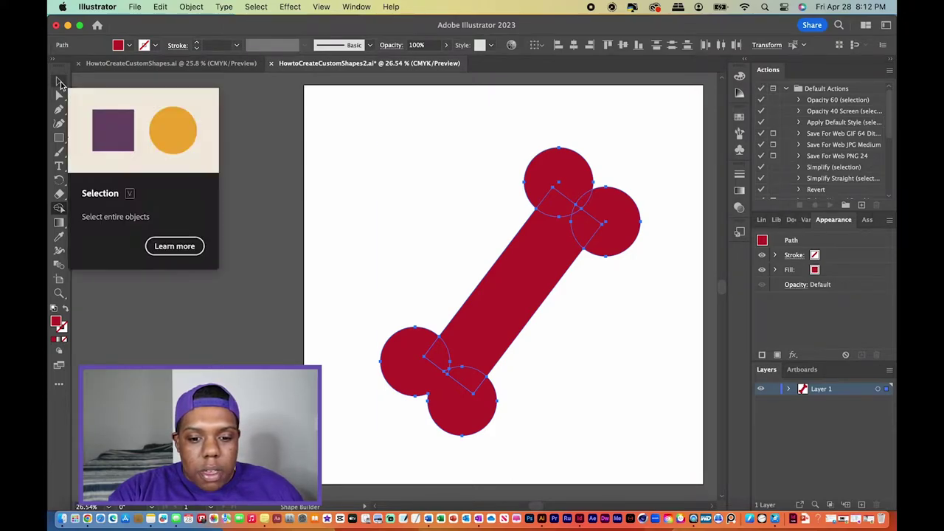
Move the merged lower circle pair away from the bar to check the merged shape, and undo the move.
click(60, 83)
click(306, 220)
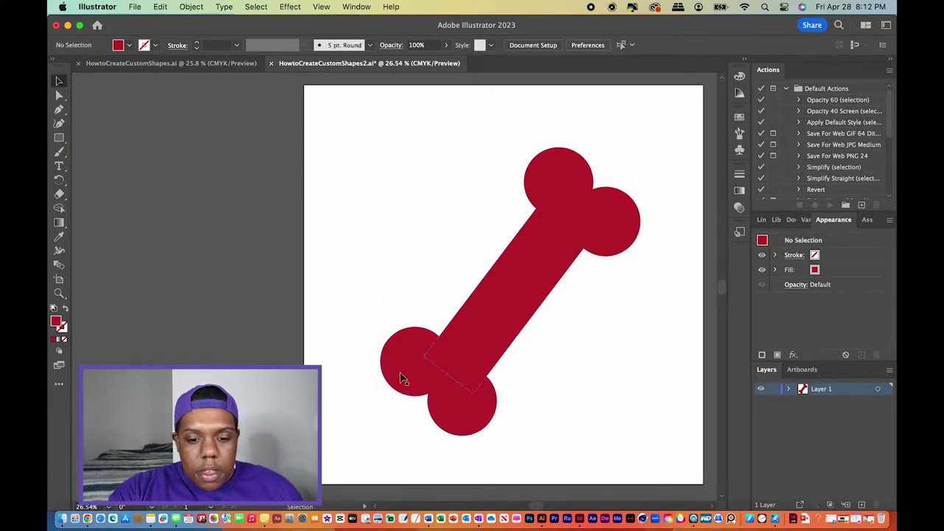
drag(401, 370, 376, 390)
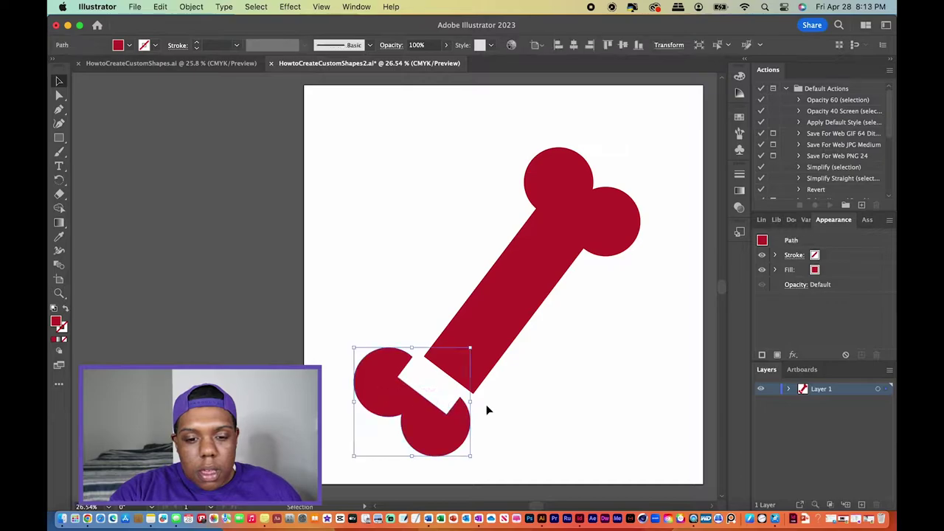
click(540, 438)
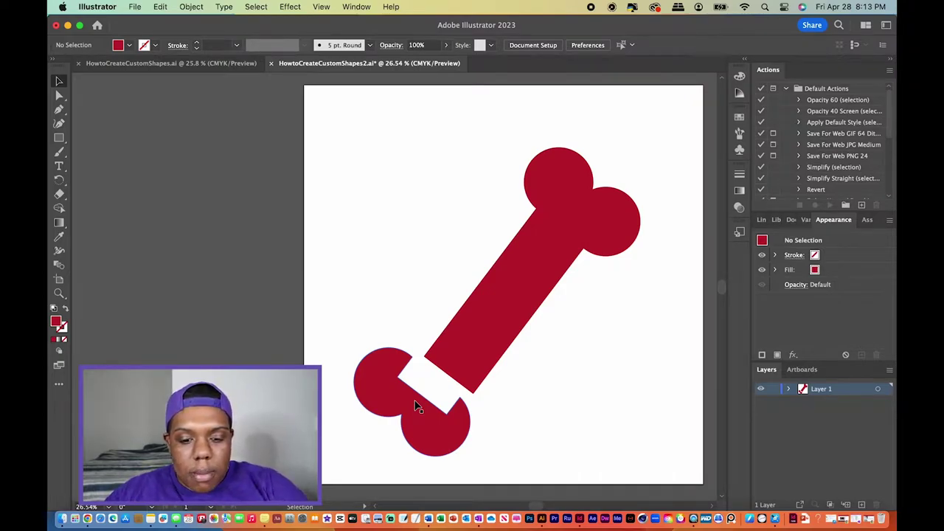
key(super+z)
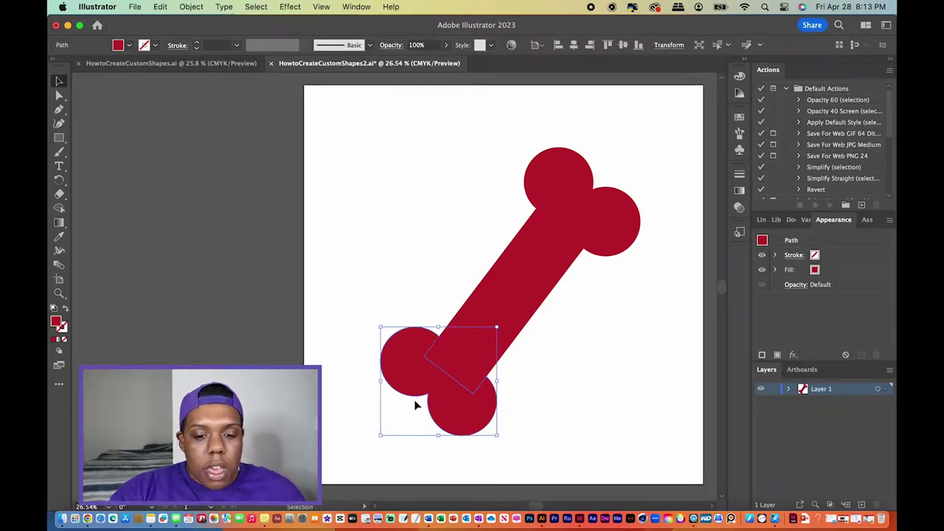
click(362, 296)
click(400, 361)
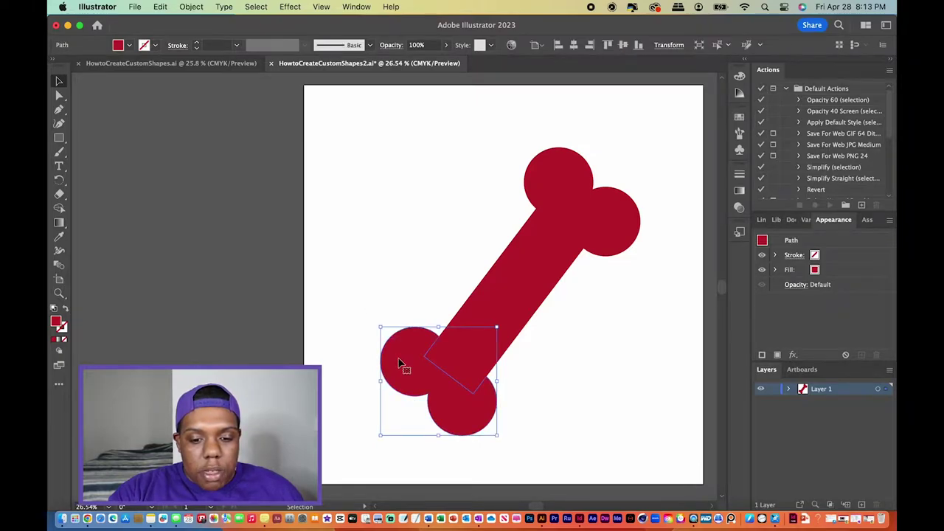
drag(412, 369, 402, 379)
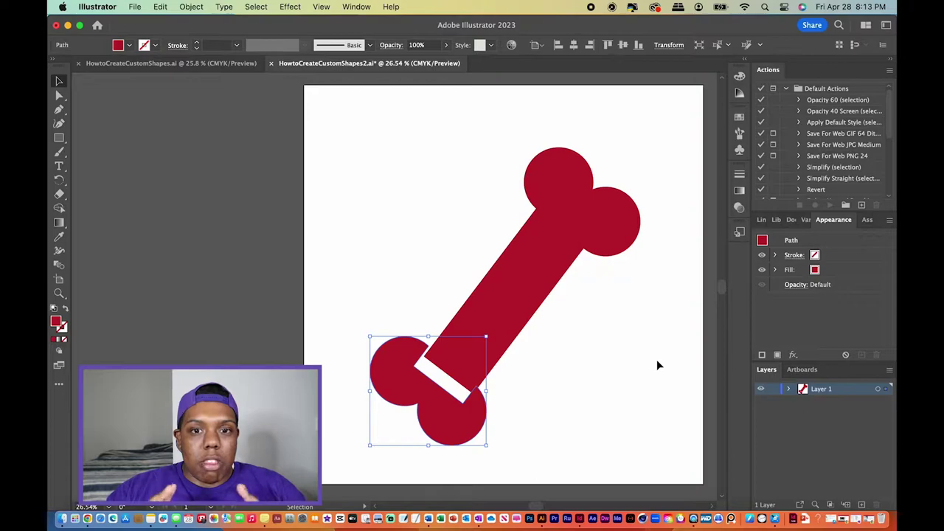
key(super+z)
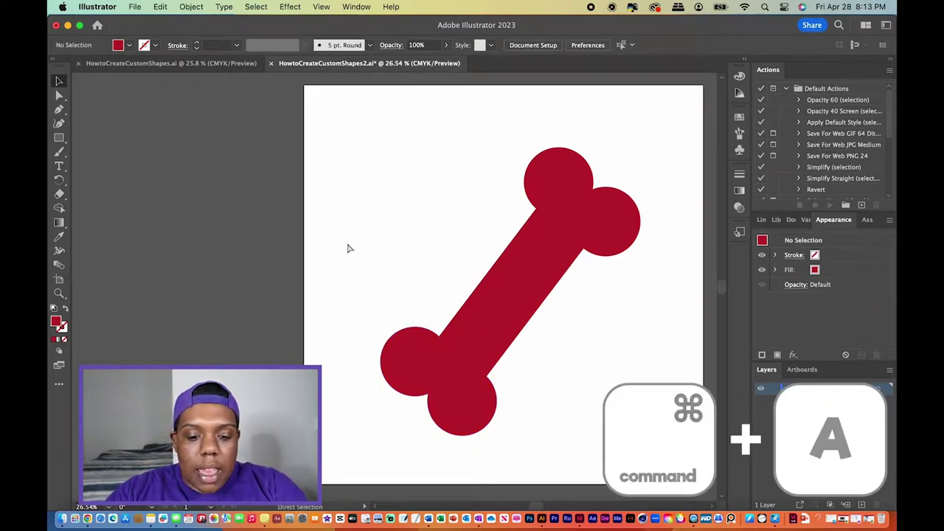
Unite the bar and all the end circles, including every overlapping area, into one bone shape with Shape Builder.
key(super+a)
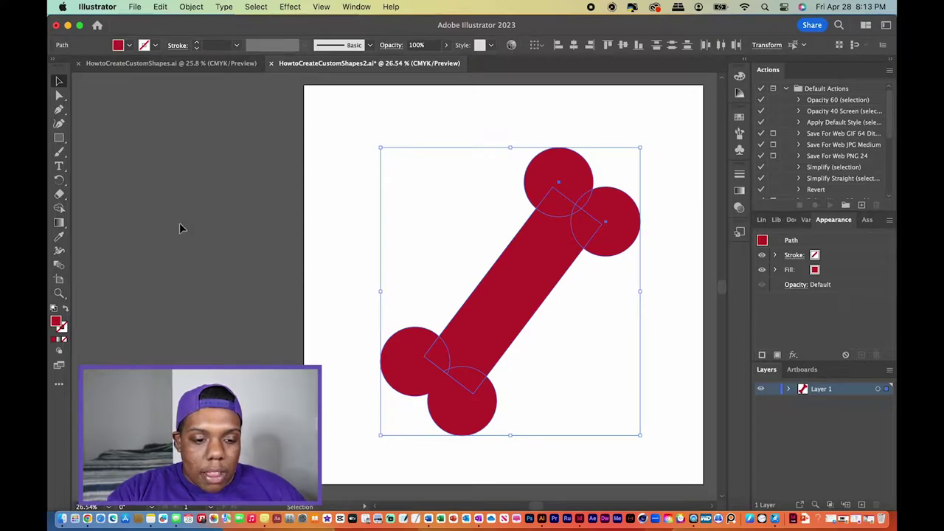
click(60, 210)
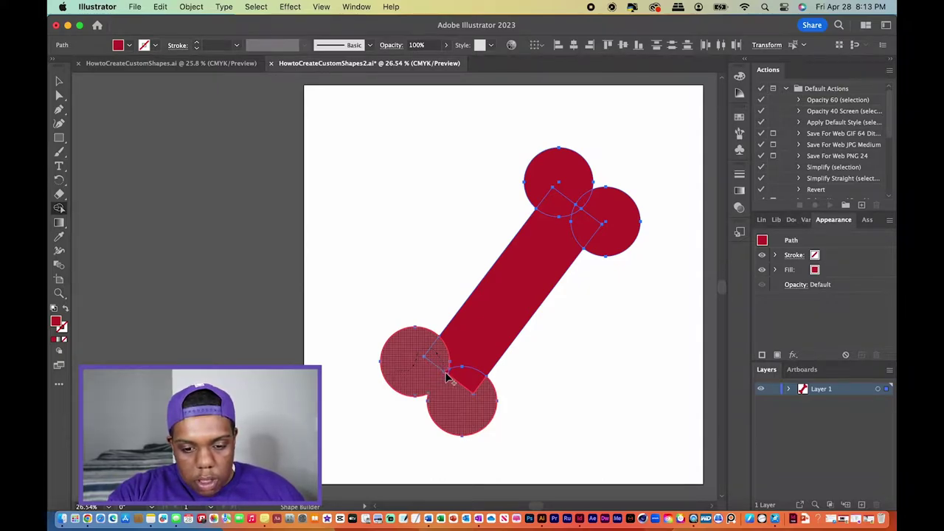
drag(447, 377, 467, 359)
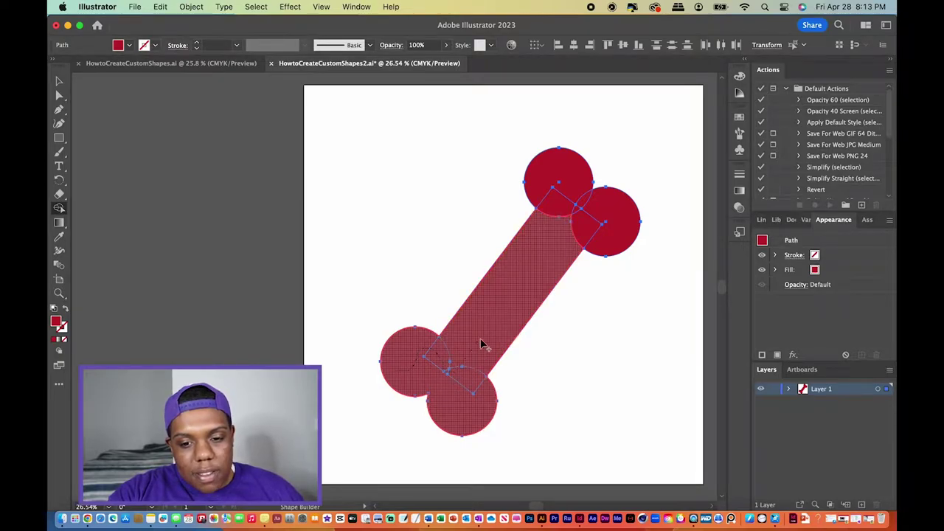
mouse_move(545, 276)
mouse_down()
mouse_move(582, 221)
mouse_move(548, 201)
mouse_move(550, 188)
mouse_move(577, 189)
mouse_move(610, 218)
mouse_up()
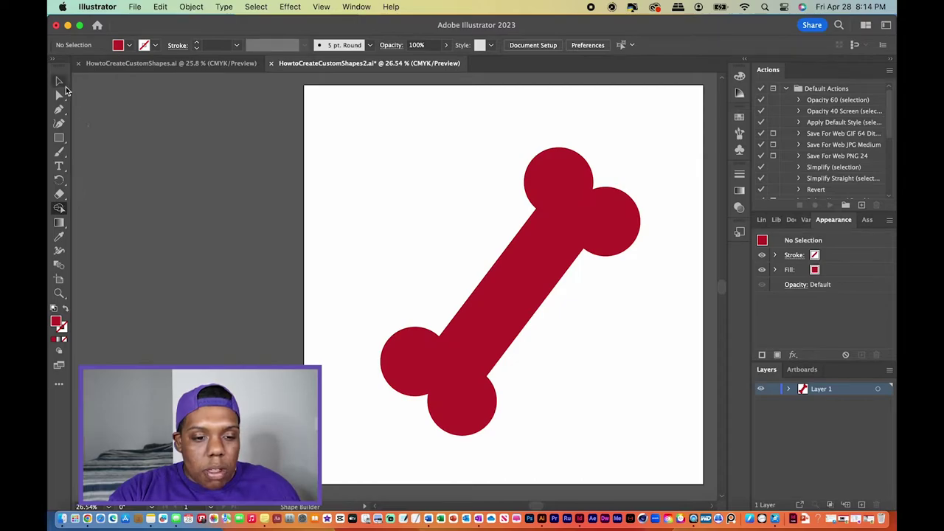
Move the united bone slightly to check that it is one piece, and undo the move.
click(61, 86)
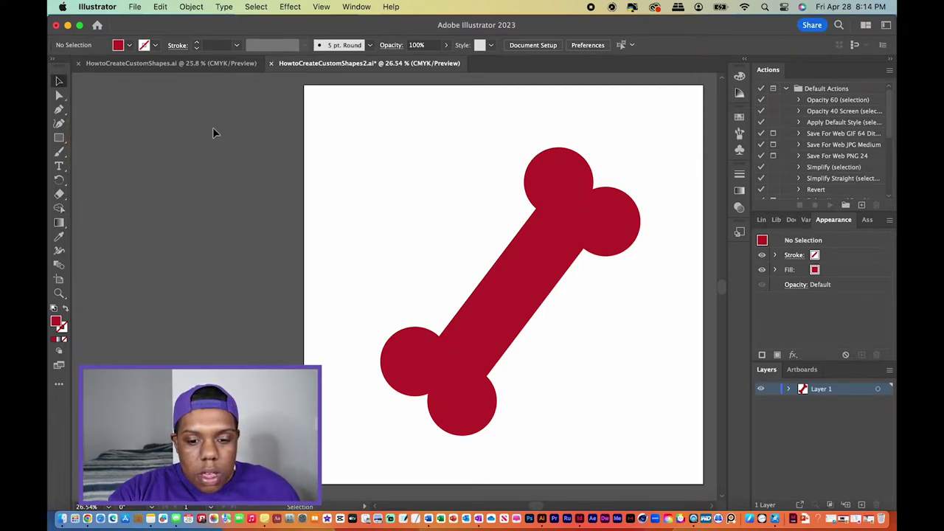
mouse_move(533, 277)
mouse_down()
mouse_move(475, 248)
mouse_move(478, 241)
mouse_move(558, 280)
mouse_move(497, 253)
mouse_move(516, 277)
mouse_up()
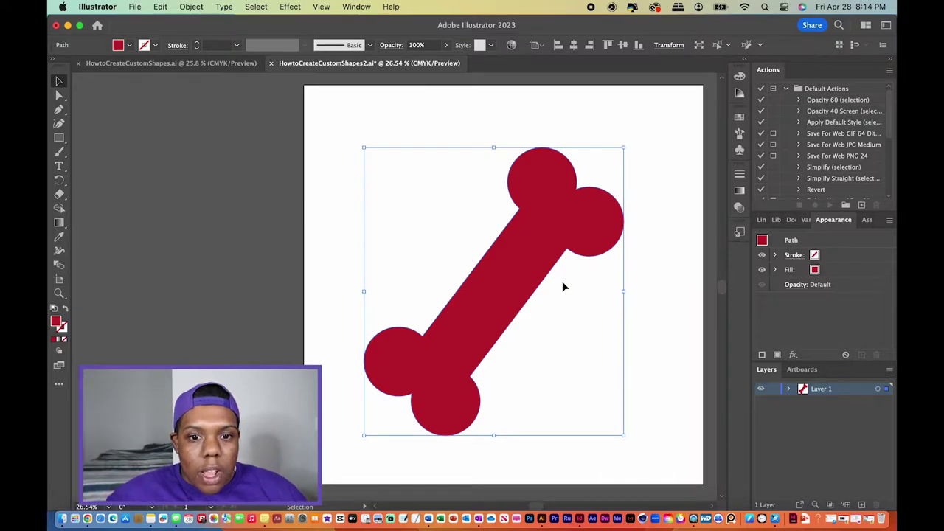
key(cmd+z)
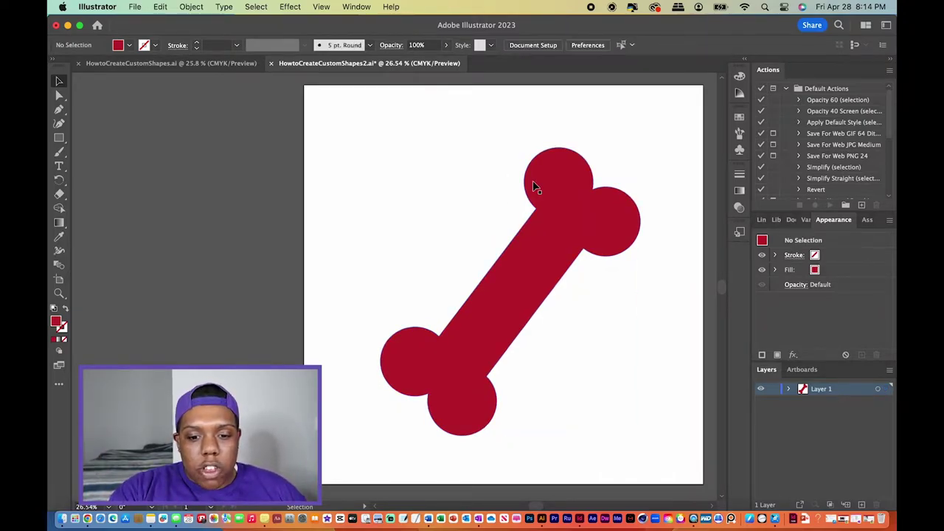
Change the bone's fill to a teal green swatch.
click(534, 187)
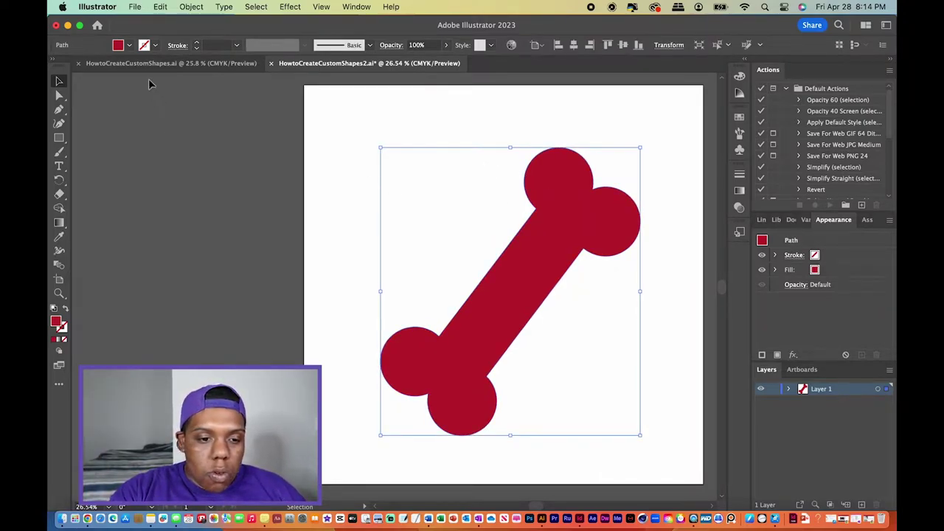
click(129, 46)
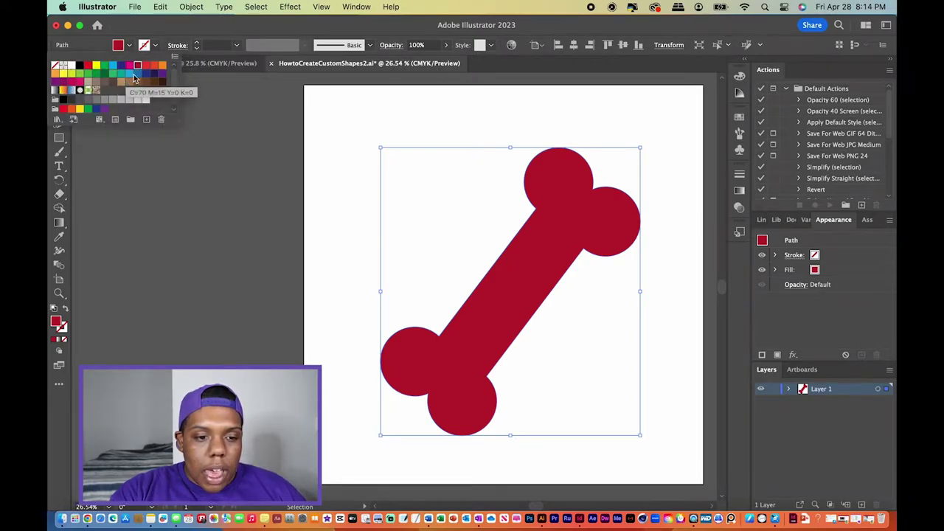
click(123, 77)
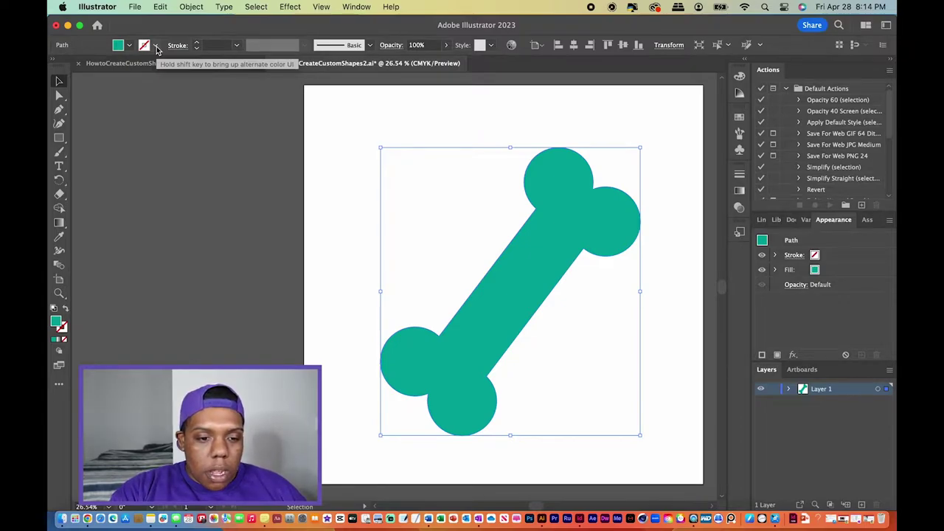
Give the bone a black stroke with a weight of 6 pt.
click(156, 49)
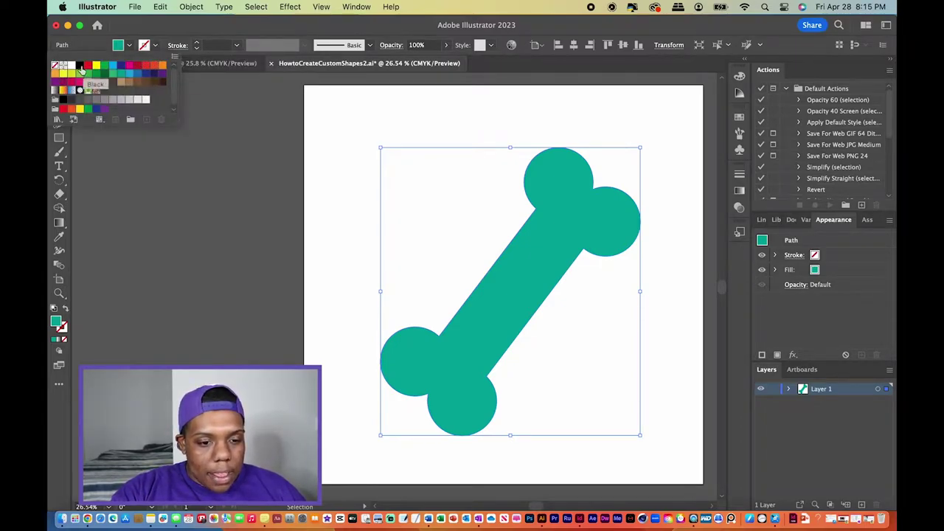
click(81, 66)
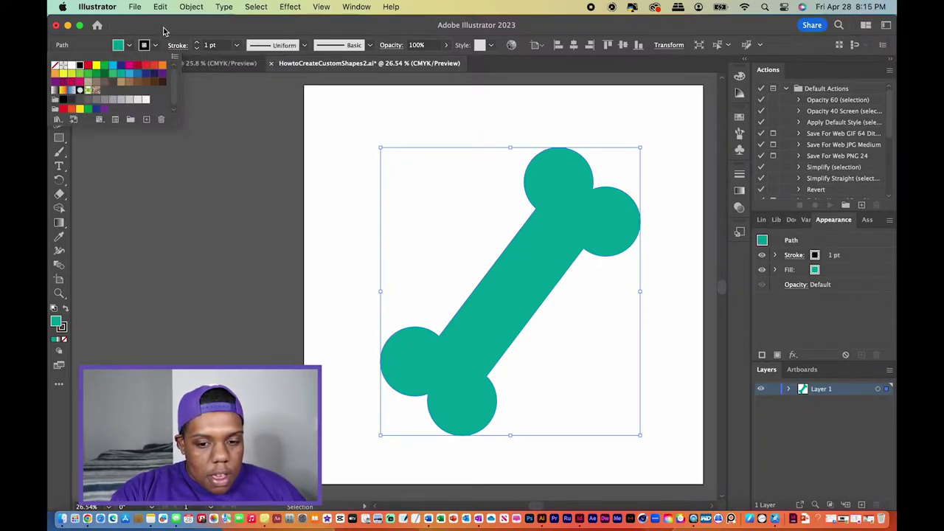
click(221, 46)
drag(221, 45, 204, 46)
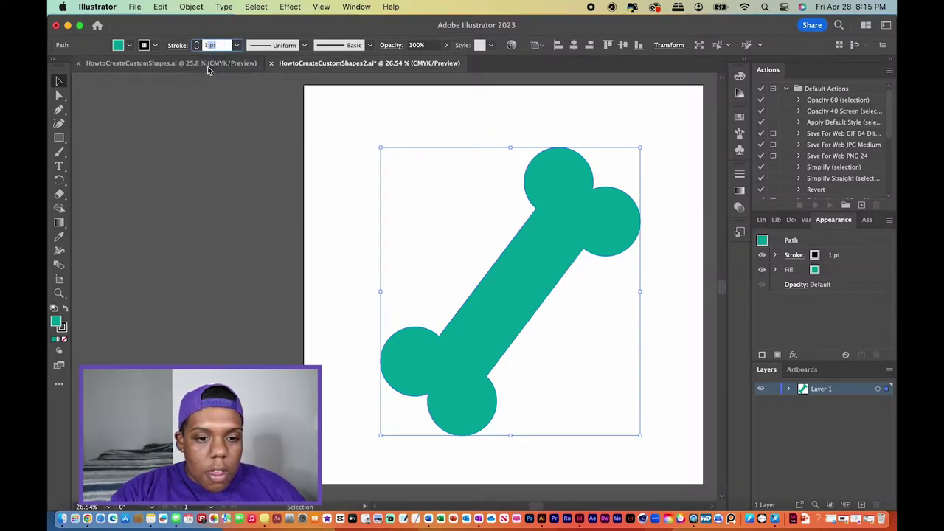
text(6)
key(Return)
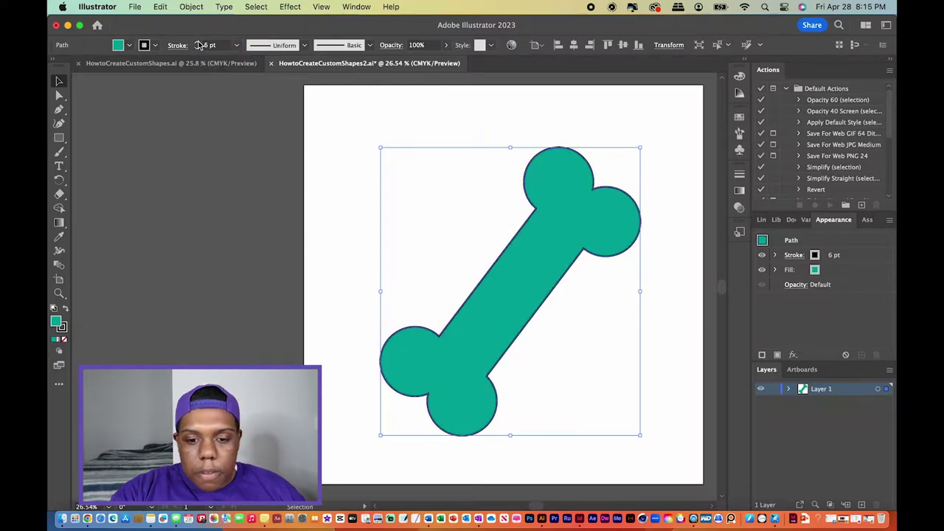
Increase the bone's stroke weight to 30 pt and deselect the shape to view the outline.
click(197, 43)
click(198, 42)
click(198, 42)
click(197, 42)
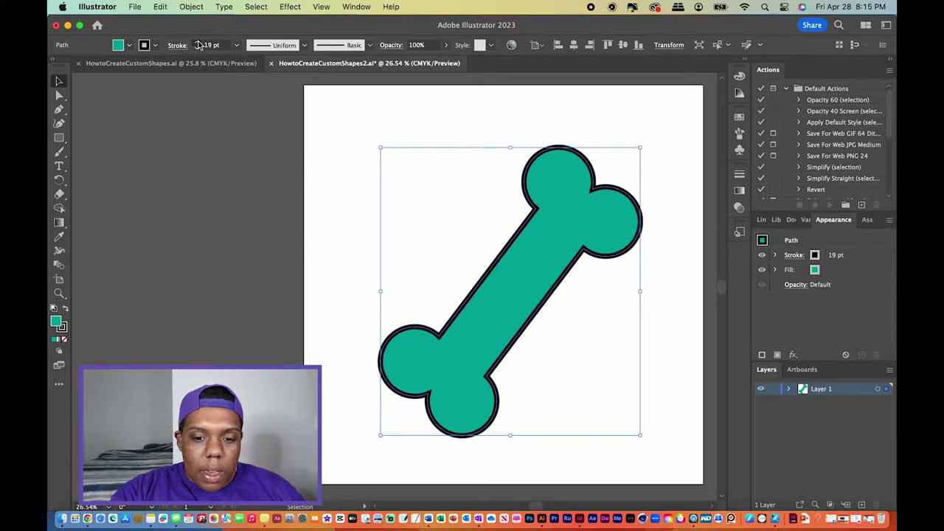
click(197, 42)
click(198, 42)
click(198, 42)
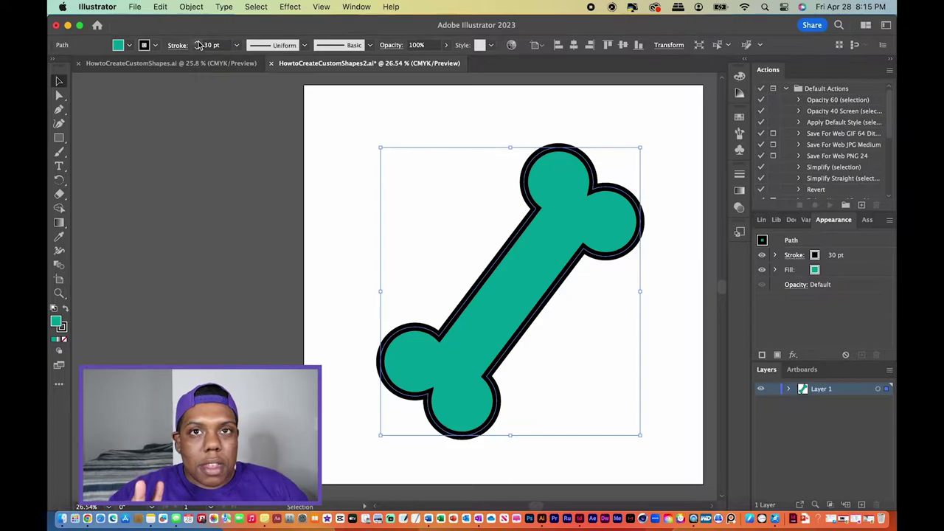
click(326, 201)
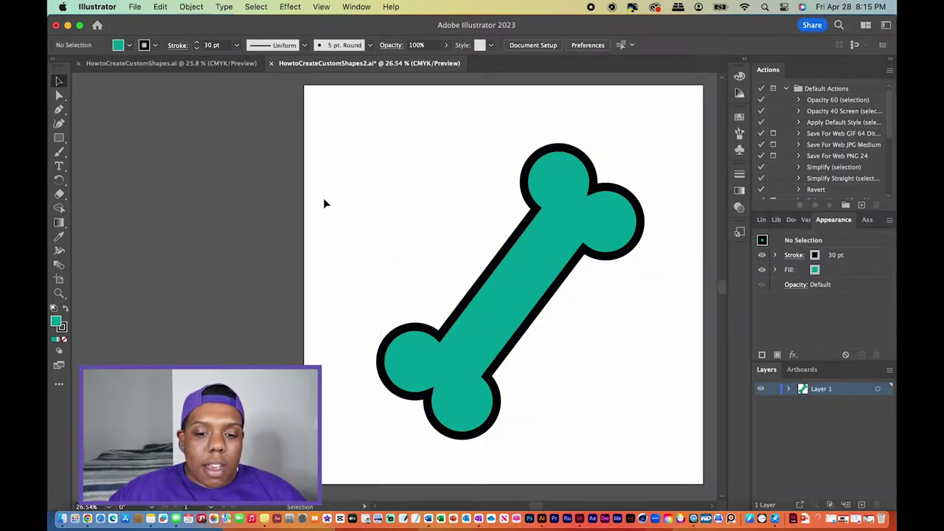
Apply the Charcoal – Feather brush to the bone's stroke.
key(super+a)
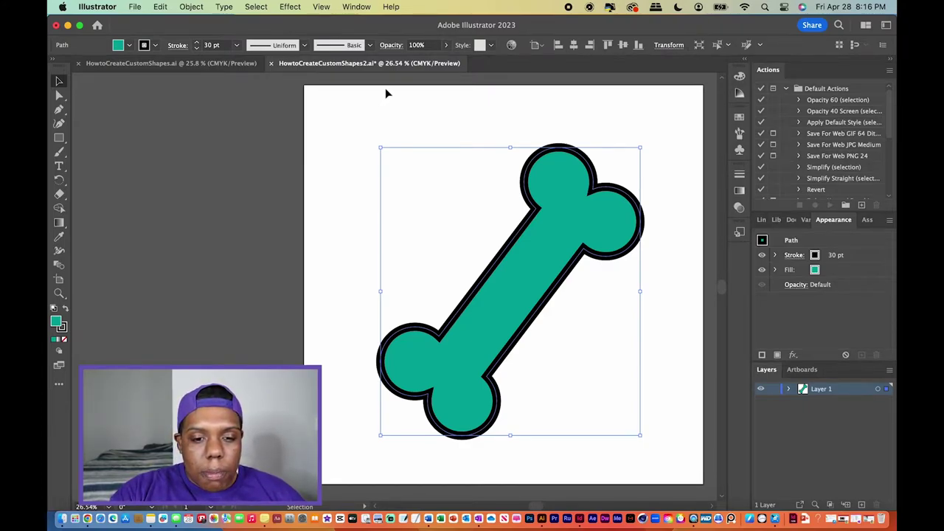
click(371, 47)
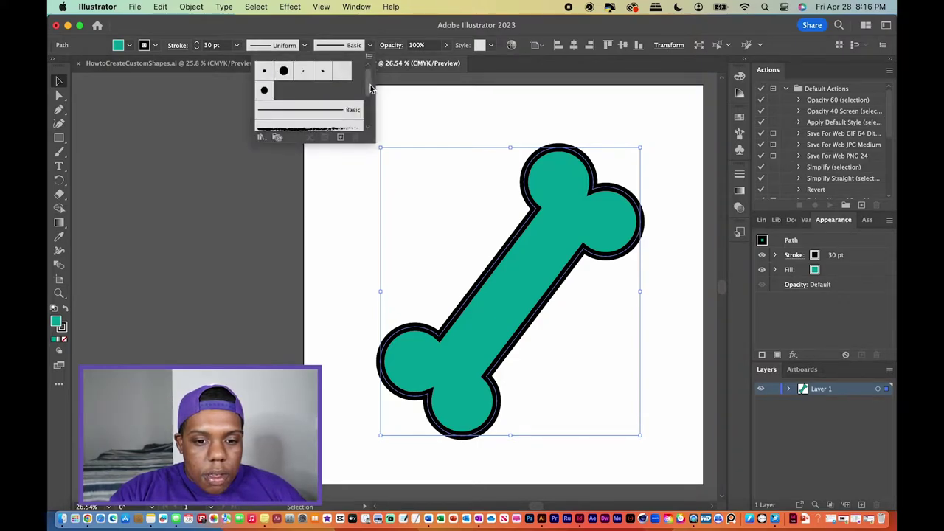
mouse_move(371, 82)
mouse_down()
mouse_move(369, 109)
mouse_move(385, 84)
mouse_up()
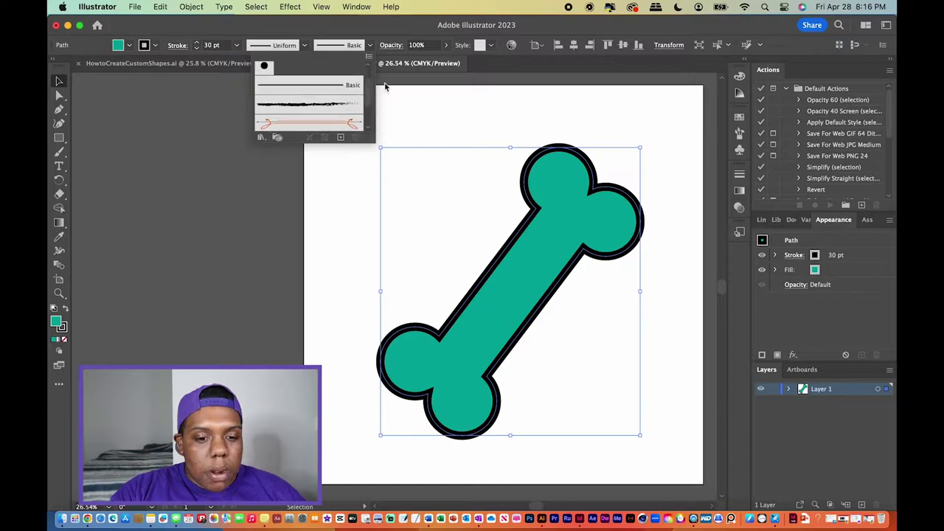
click(283, 107)
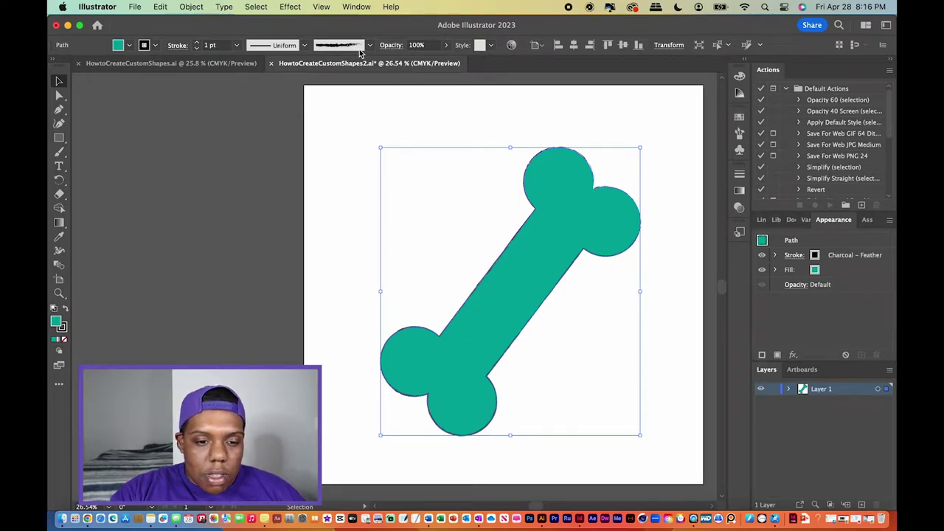
Increase the weight of the bone's charcoal brush stroke to 11 pt.
click(198, 44)
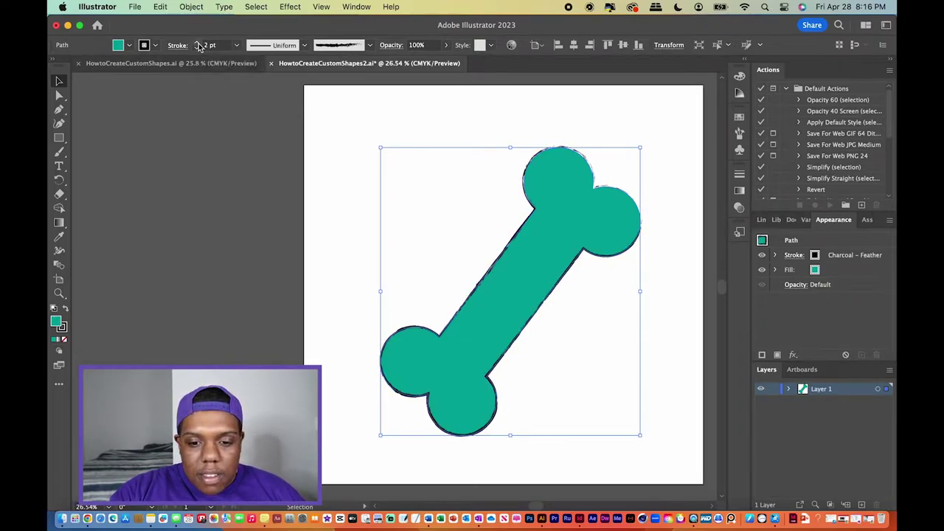
click(197, 44)
click(198, 44)
click(198, 45)
click(198, 44)
click(198, 45)
click(198, 45)
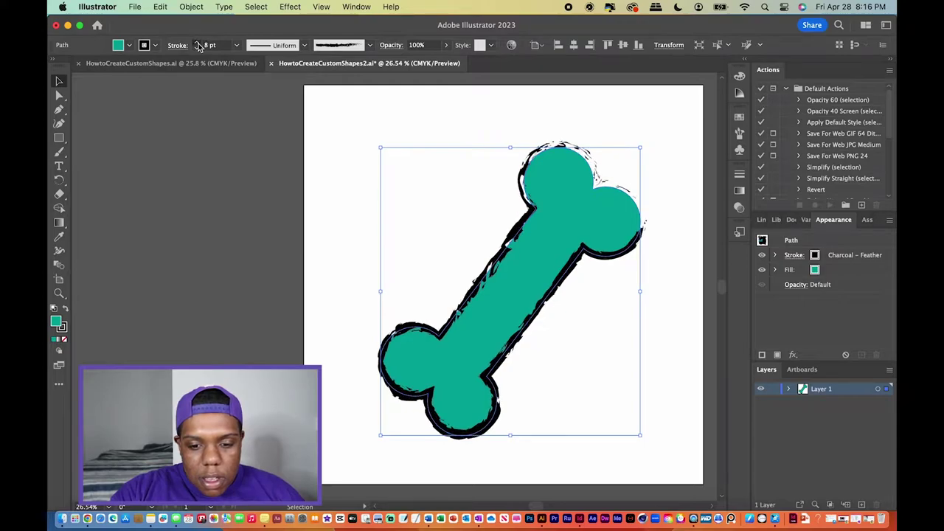
click(198, 44)
click(198, 45)
click(198, 44)
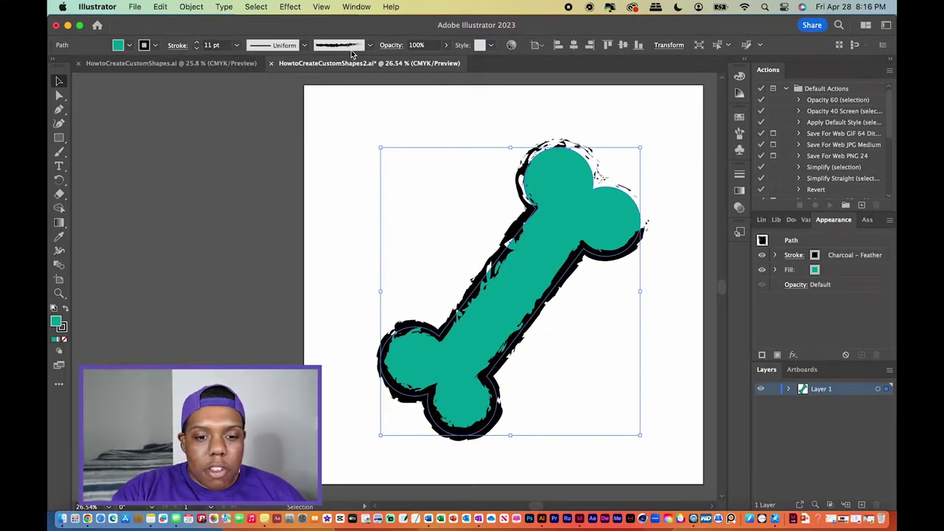
Choose another brush definition for the bone's stroke.
click(369, 45)
click(344, 94)
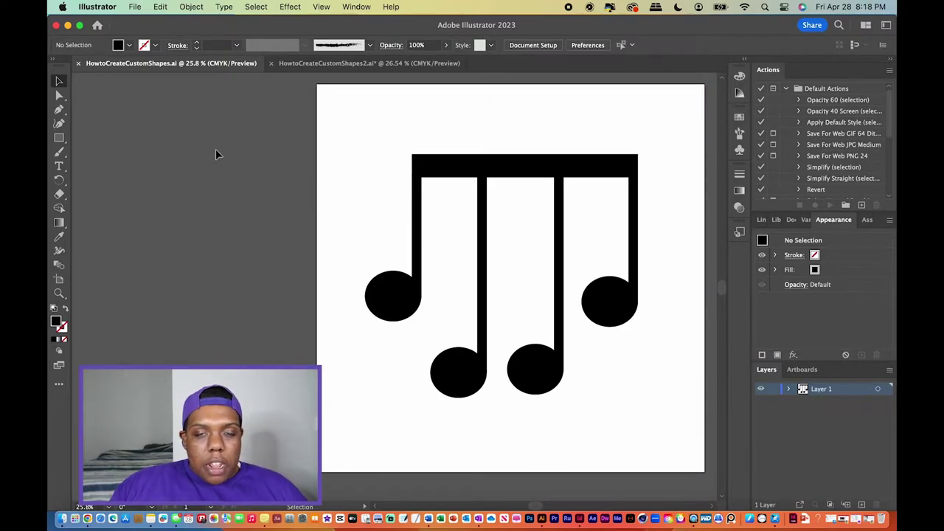
Unite the note heads, stems and beam in HowtoCreateCustomShapes.ai into one music-note shape with the Shape Builder tool.
key(super+a)
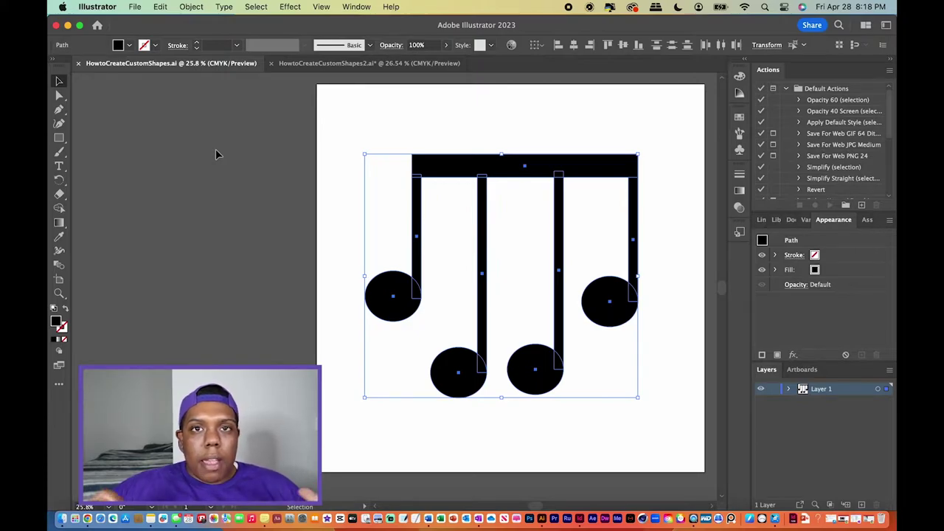
key(shift+super+a)
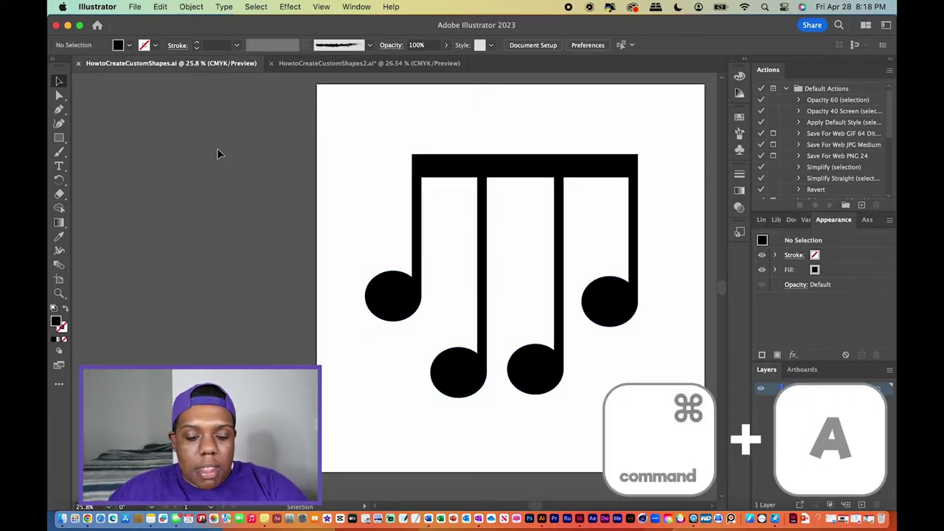
key(super+a)
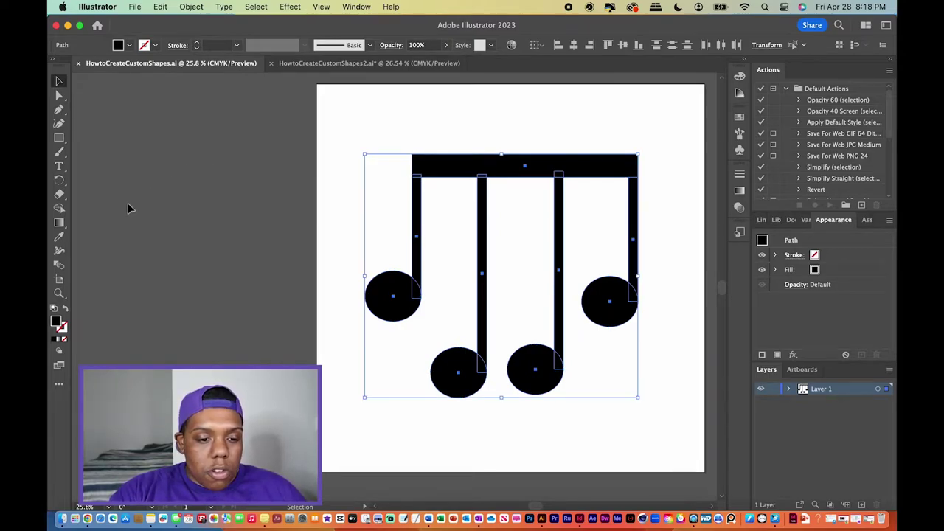
click(60, 209)
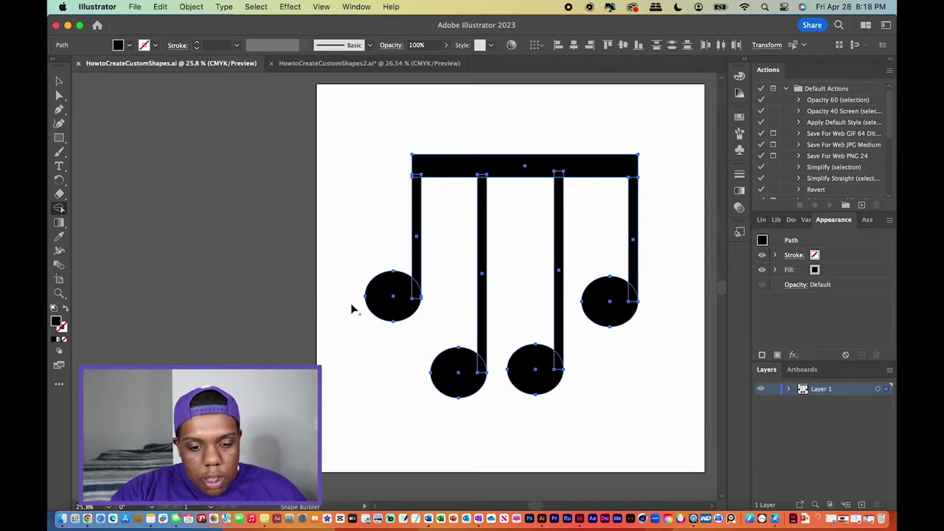
mouse_move(385, 305)
mouse_down()
mouse_move(417, 295)
mouse_move(420, 185)
mouse_move(451, 172)
mouse_move(484, 183)
mouse_move(466, 379)
mouse_move(559, 373)
mouse_move(565, 177)
mouse_move(634, 182)
mouse_move(633, 286)
mouse_move(627, 300)
mouse_move(607, 303)
mouse_up()
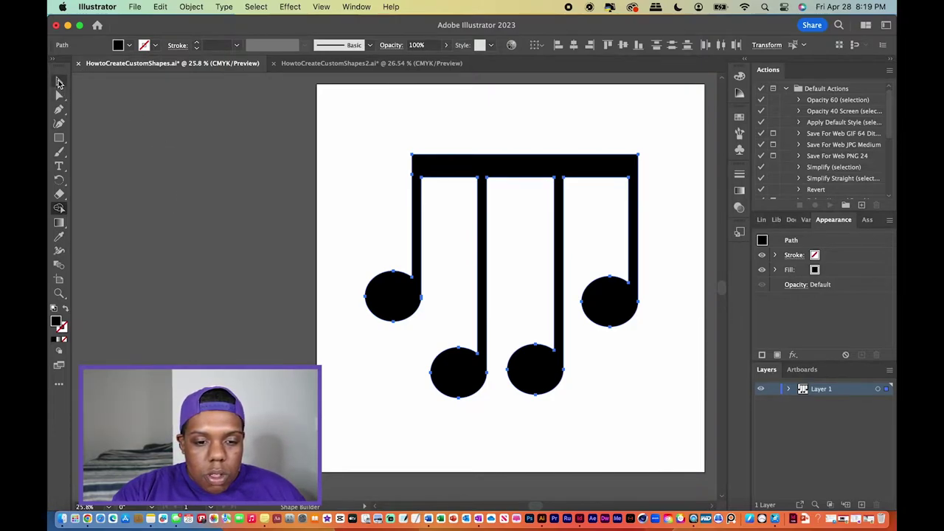
Move the united music-note shape slightly down and fill it with red-orange.
click(59, 81)
mouse_move(442, 166)
mouse_down()
mouse_move(317, 168)
mouse_move(512, 129)
mouse_move(381, 138)
mouse_move(436, 110)
mouse_move(457, 158)
mouse_move(443, 172)
mouse_up()
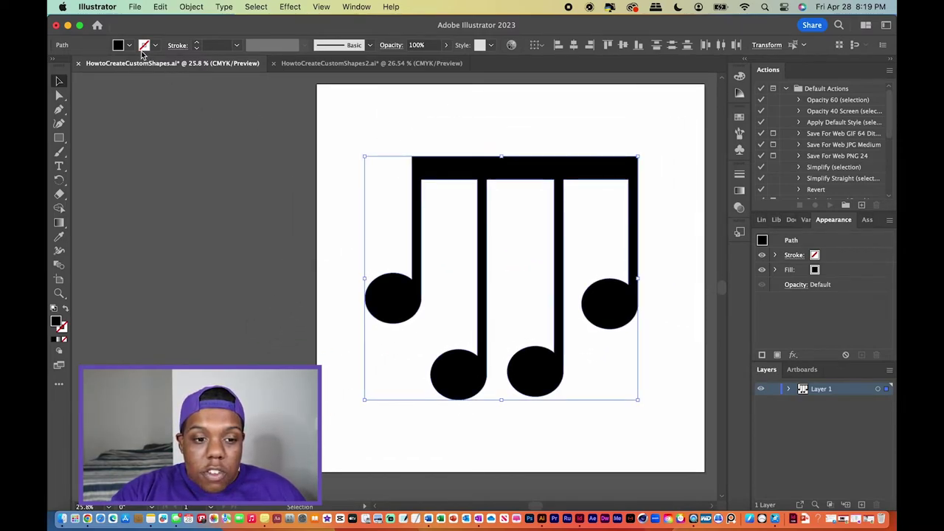
click(129, 46)
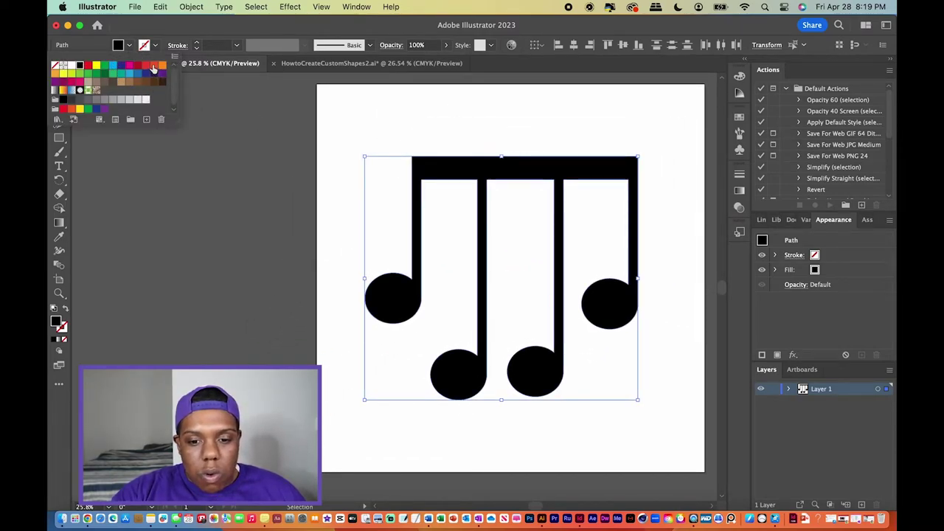
click(153, 67)
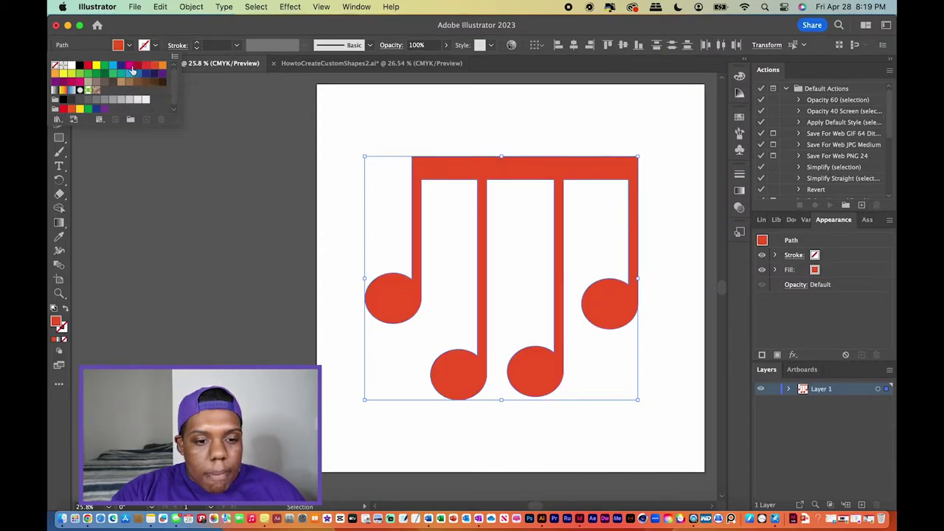
Give the music-note shape a dark blue stroke with a weight of 17 pt.
click(119, 72)
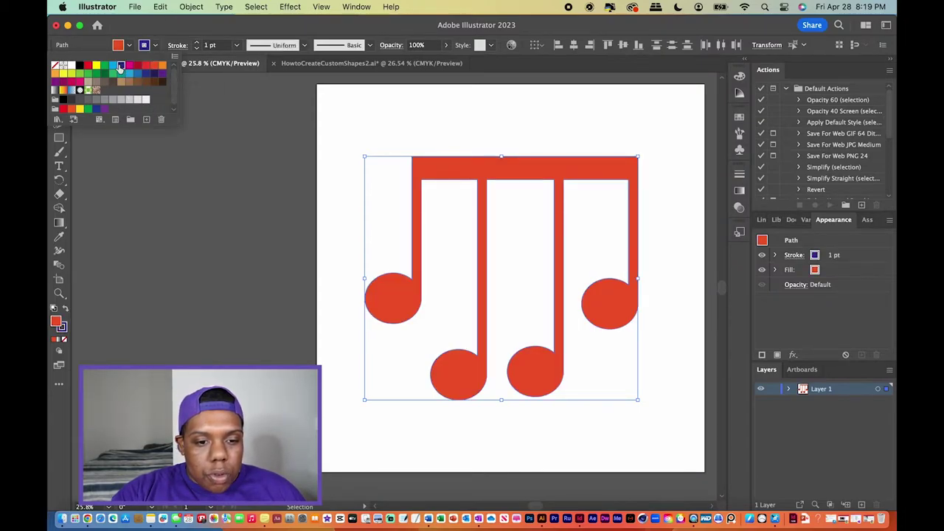
click(198, 43)
click(198, 43)
click(198, 42)
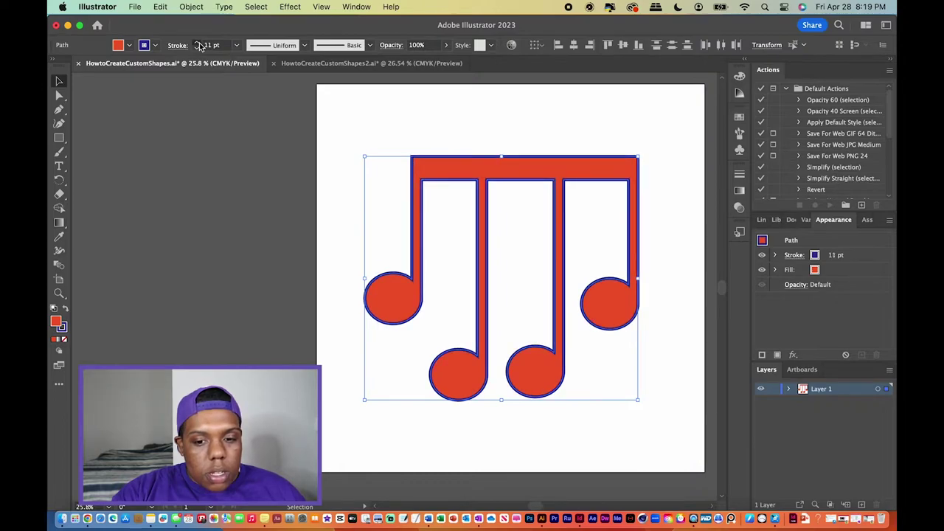
click(197, 43)
click(197, 43)
click(197, 43)
click(197, 43)
click(197, 43)
click(197, 43)
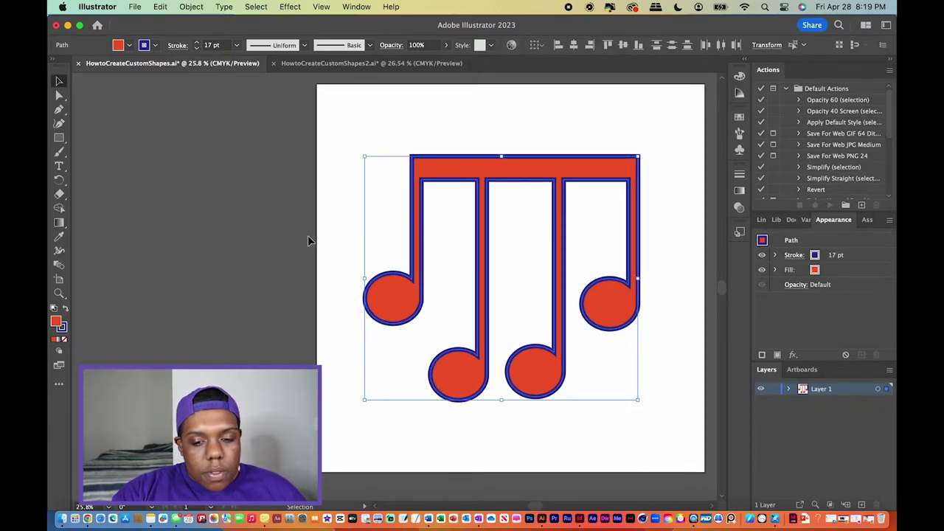
Nudge the music-note shape slightly to the right on the artboard and deselect it.
click(308, 238)
drag(380, 294, 385, 295)
click(339, 282)
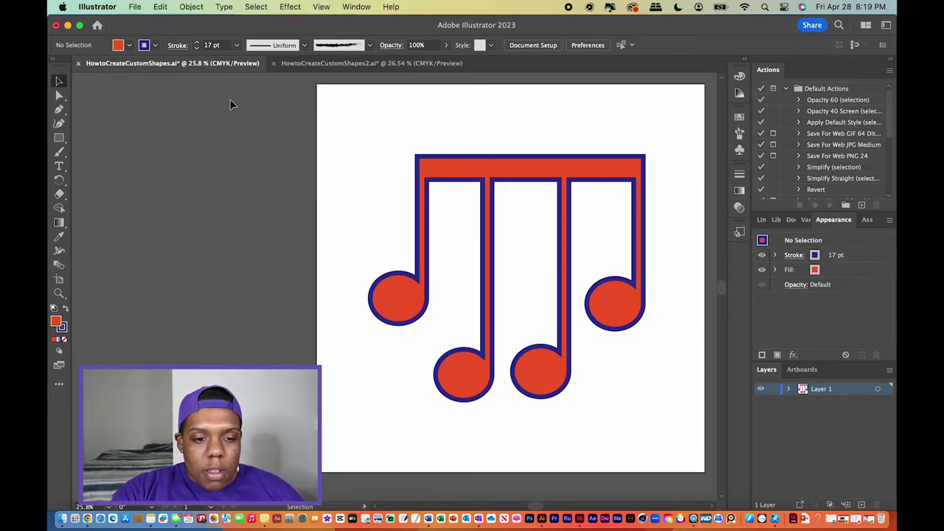
Create a new 20 x 20 in document with CMYK color and 300 ppi raster effects.
click(135, 8)
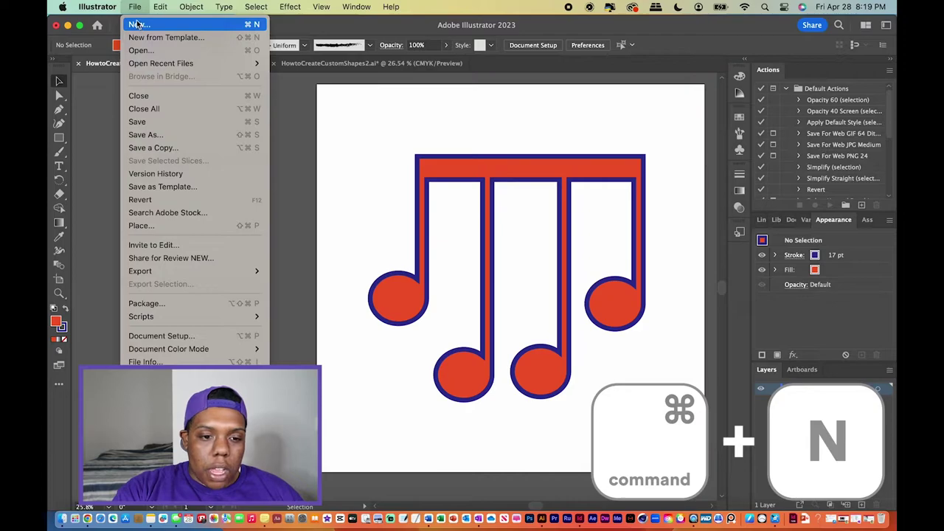
click(138, 24)
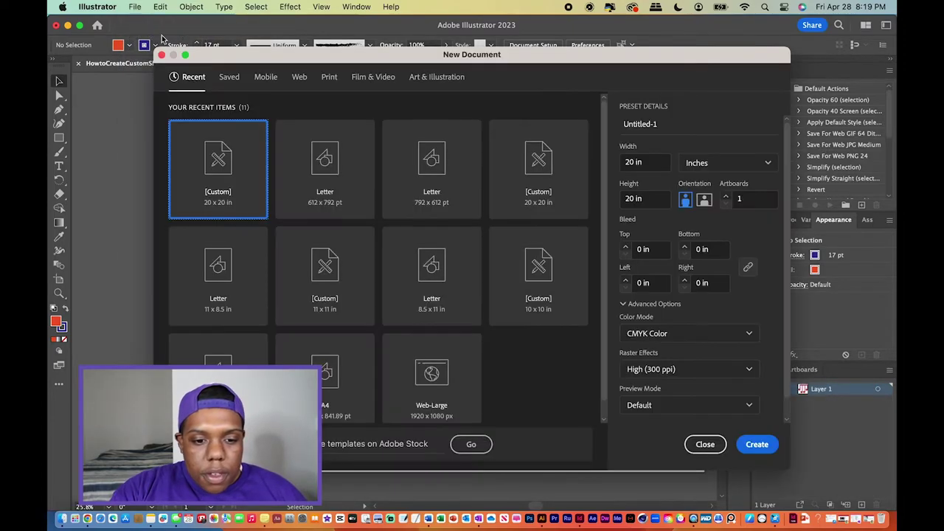
click(757, 445)
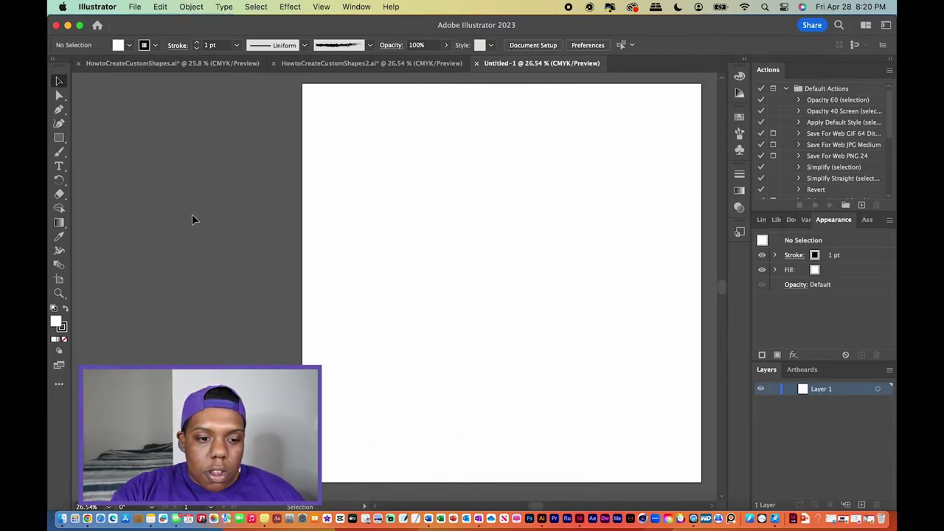
Pick a green fill and draw a large square text area in the middle of the artboard, cleared of placeholder text.
click(61, 168)
click(130, 46)
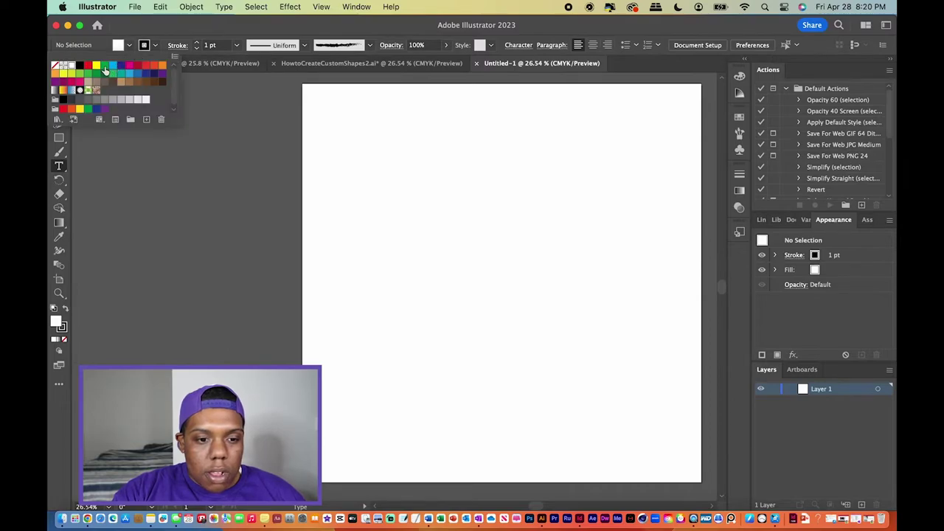
click(104, 66)
drag(372, 146, 629, 404)
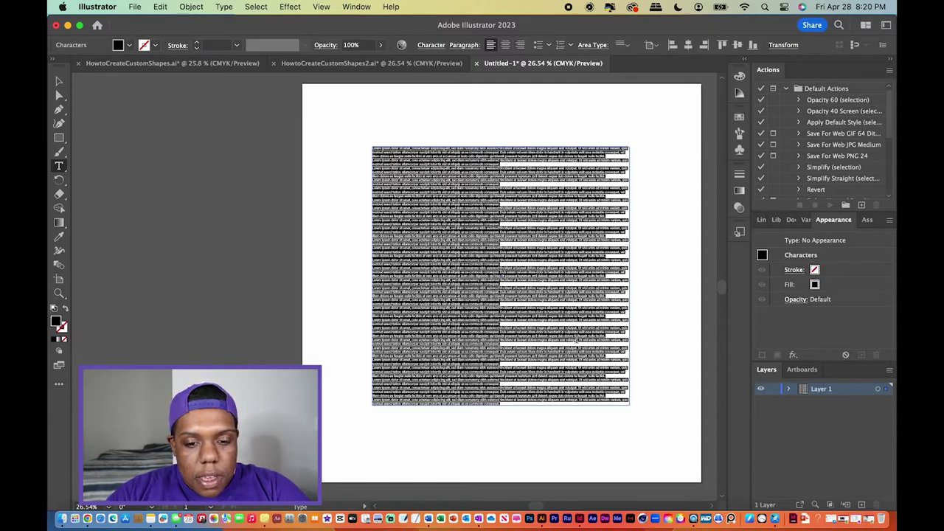
key(BackSpace)
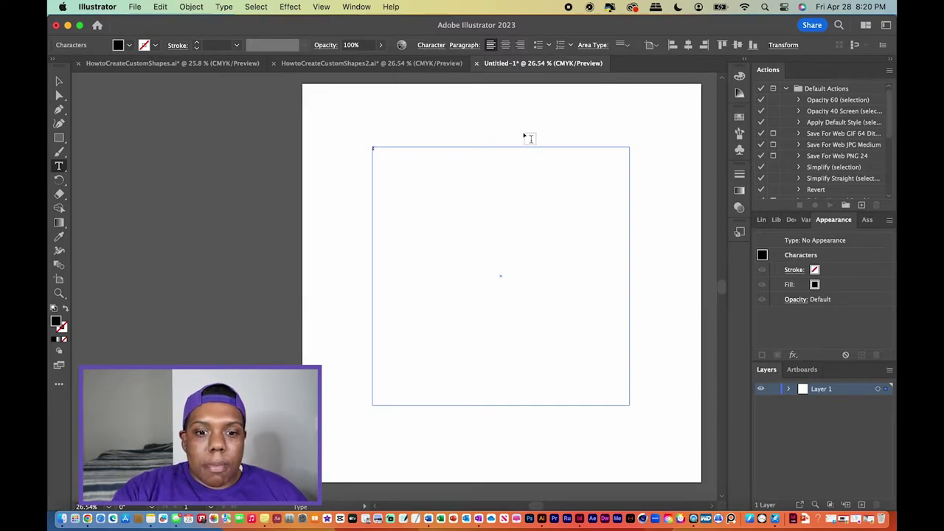
Enter a capital S in the text area at 1000 pt and give it a heavy sans-serif font.
click(435, 46)
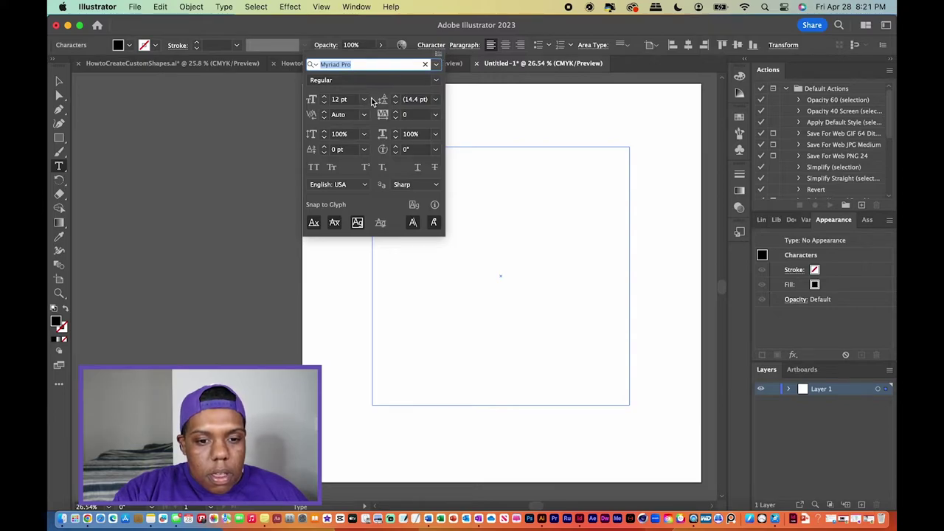
click(339, 99)
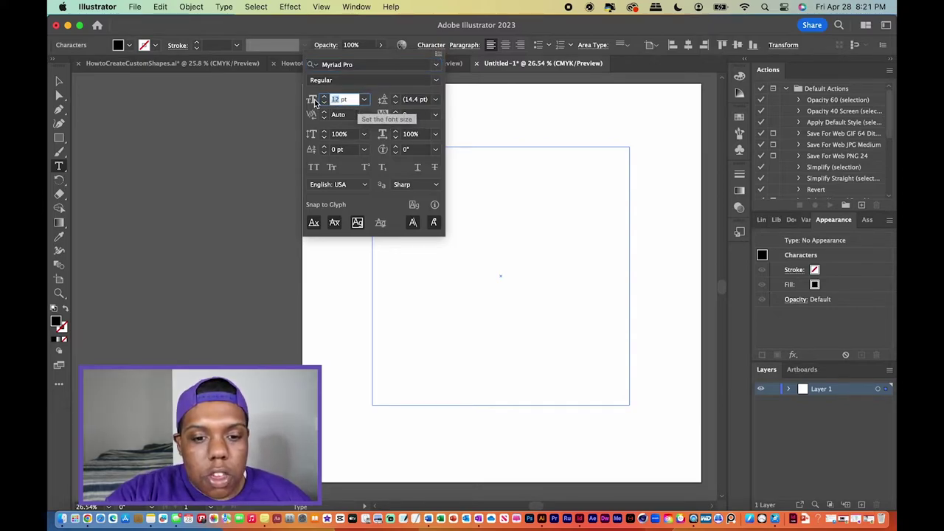
text(1000)
key(Return)
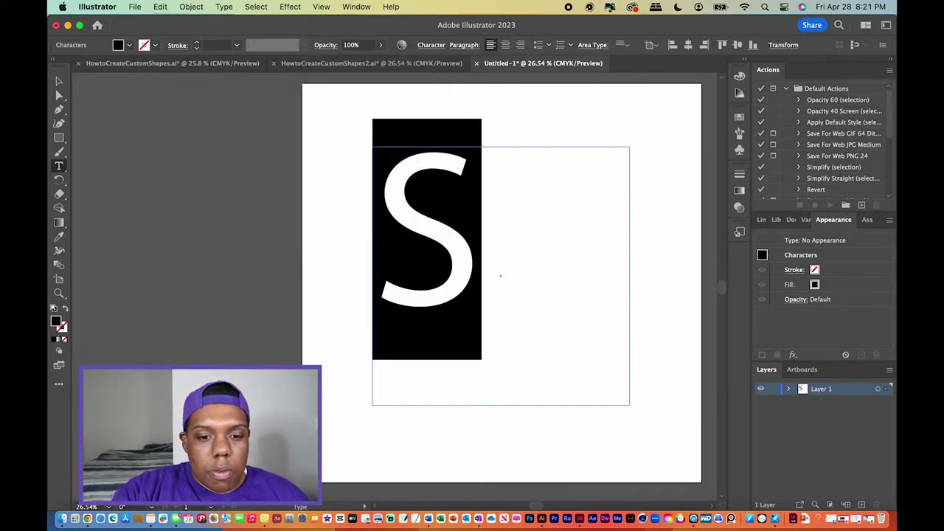
click(432, 47)
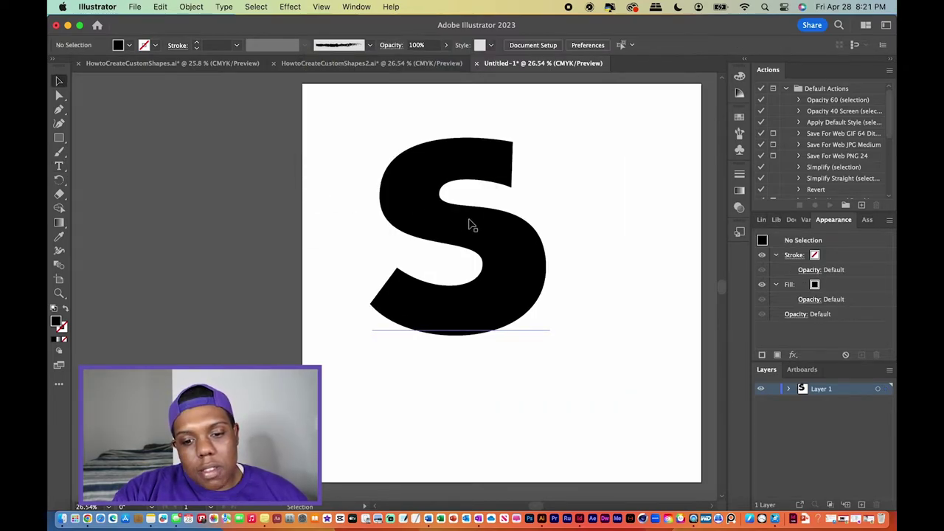
Move the letter S down and right towards the centre of the artboard and deselect it.
drag(445, 220, 491, 252)
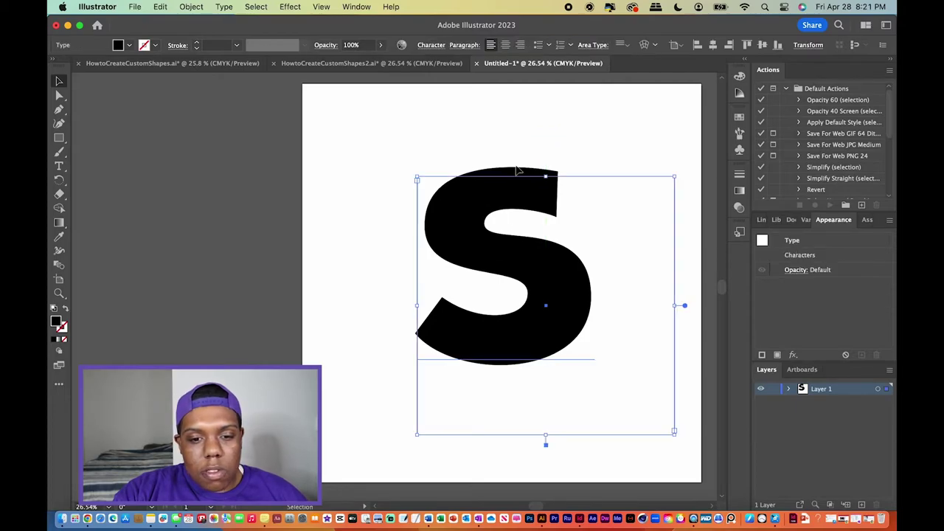
click(515, 148)
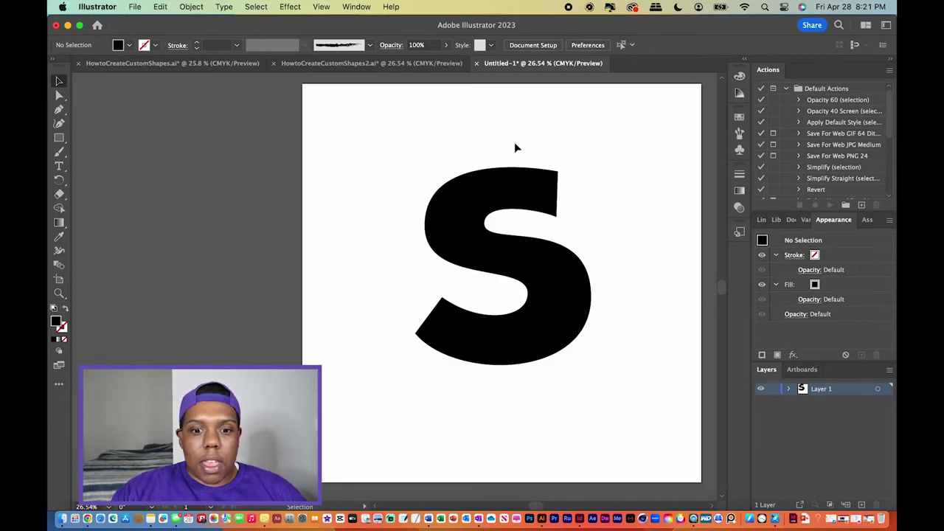
Rasterize the letter S in CMYK at High (300 ppi) with a transparent background.
click(511, 187)
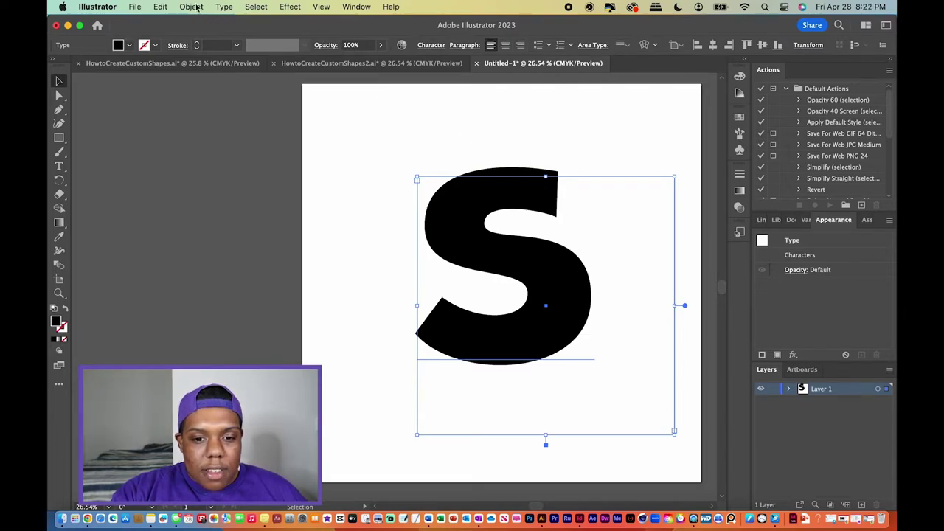
click(194, 6)
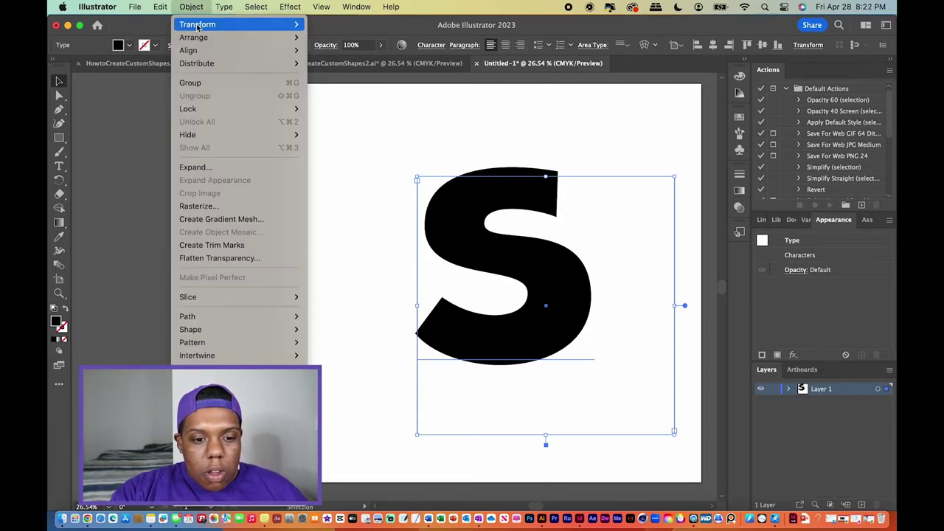
click(235, 209)
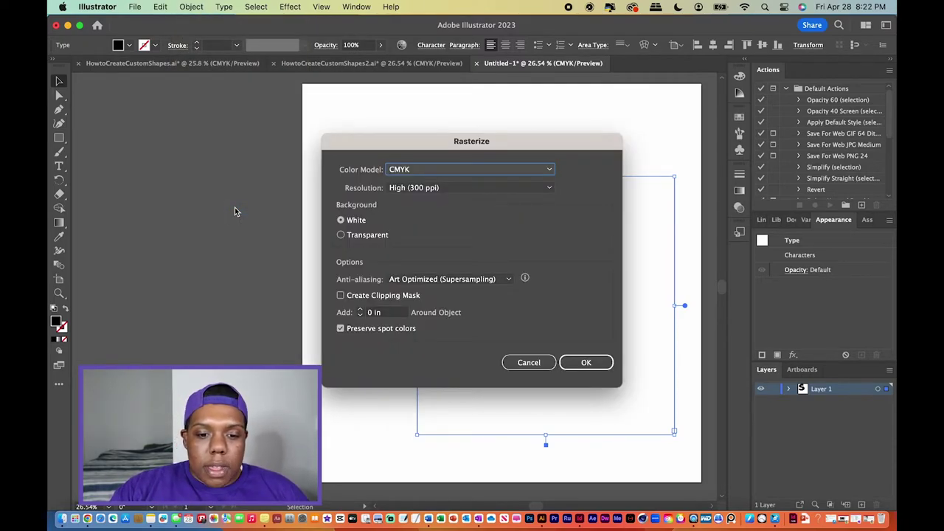
click(341, 237)
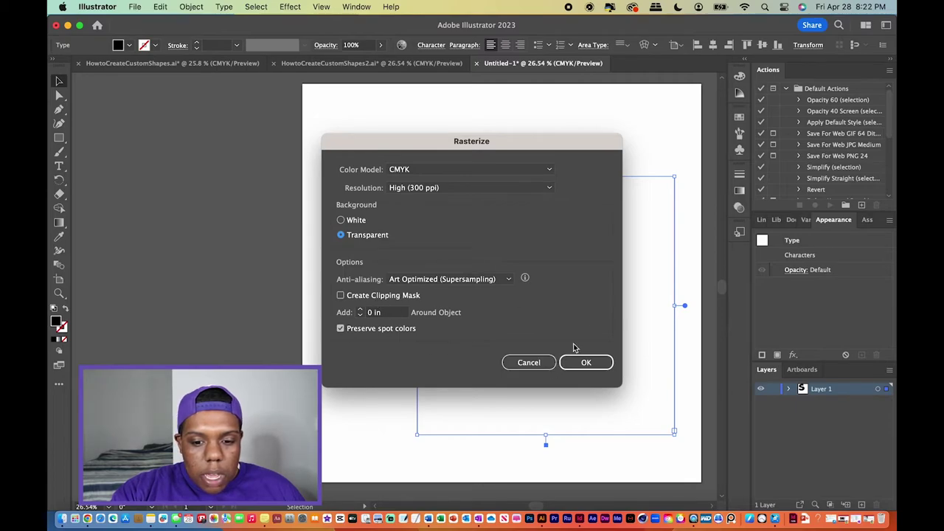
click(587, 362)
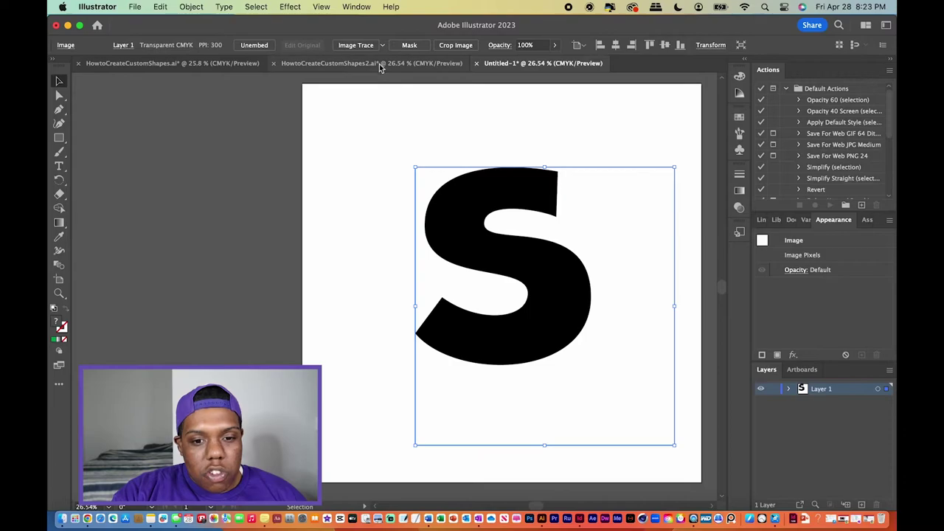
Trace the rasterized S with the default Image Trace preset and expand the tracing into vector paths.
click(360, 45)
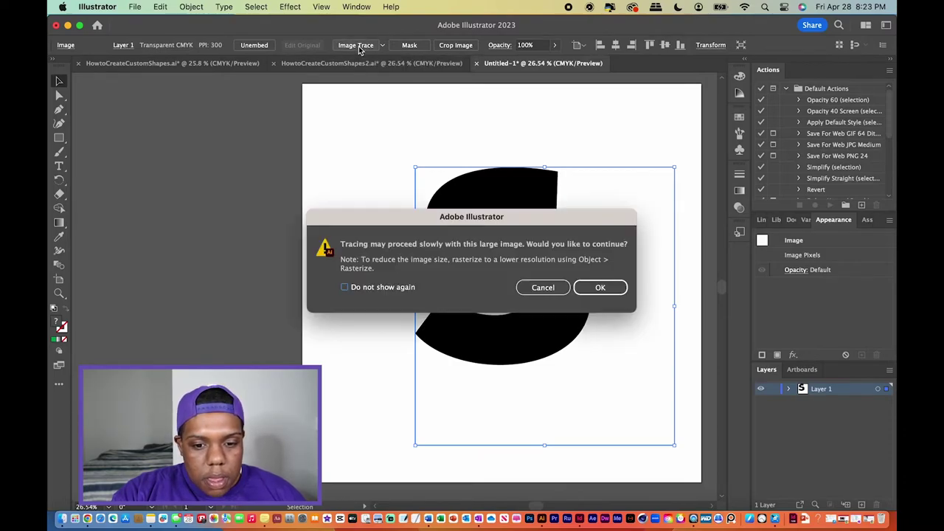
click(616, 290)
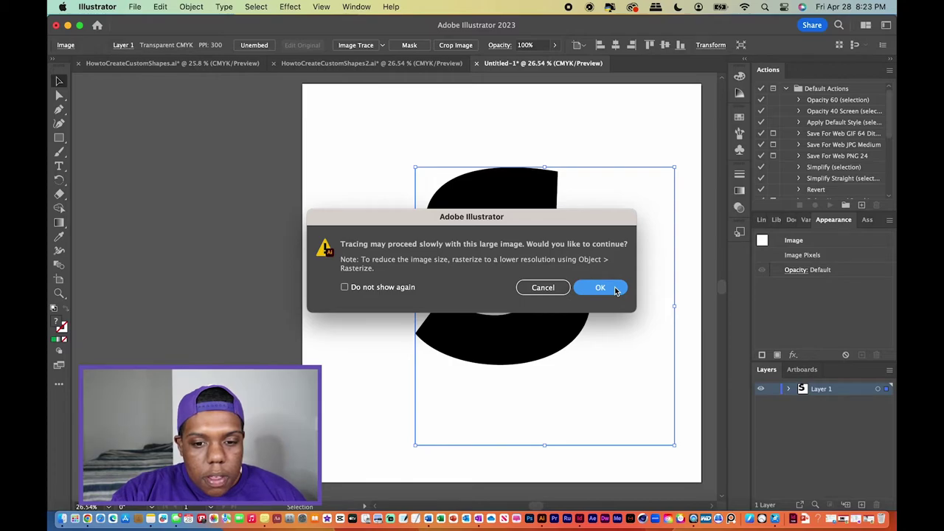
click(616, 289)
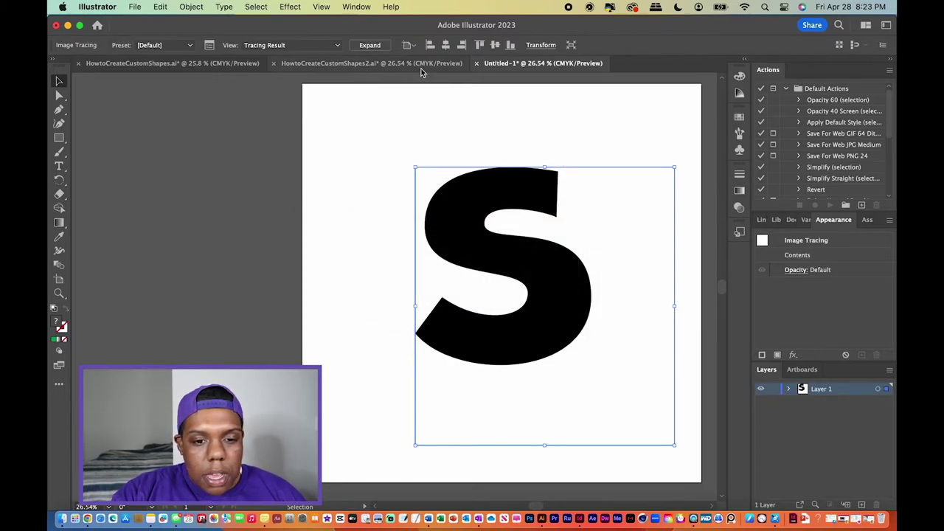
click(374, 47)
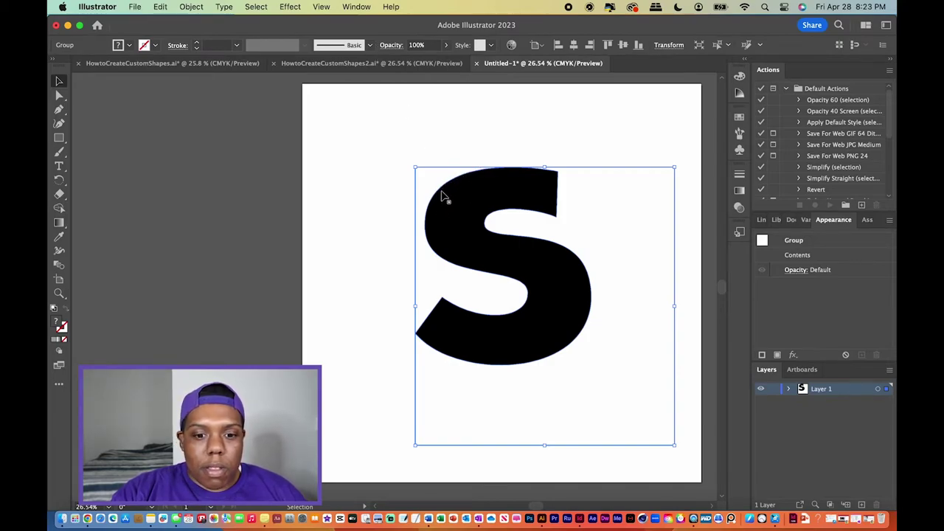
click(207, 157)
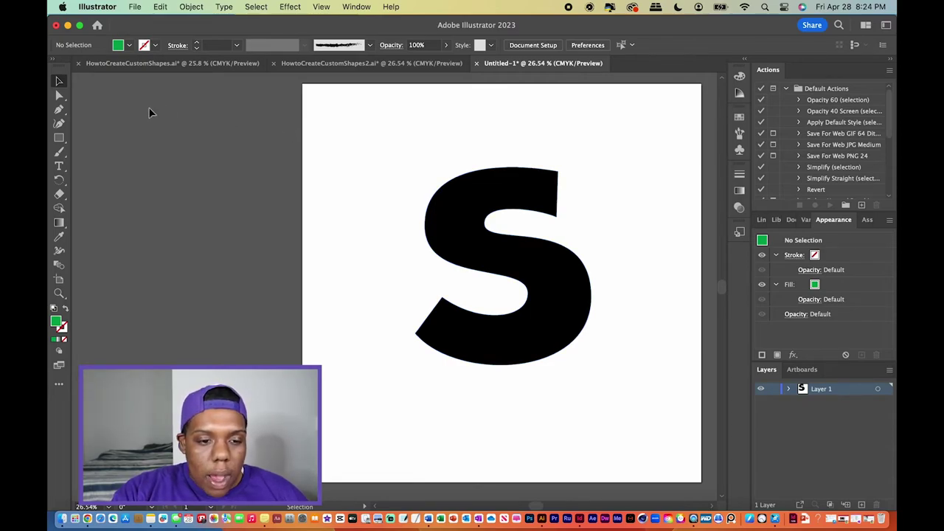
Delete the white background path surrounding the traced letter S.
click(59, 97)
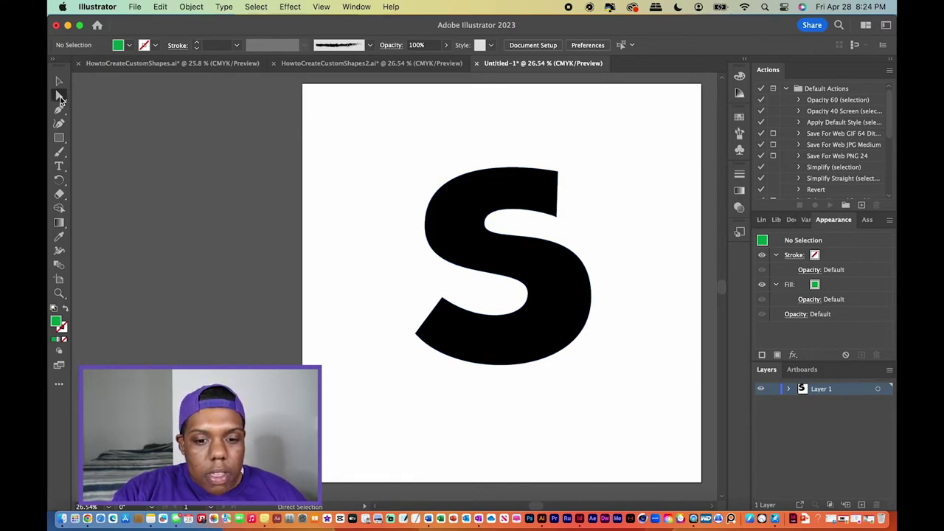
click(432, 185)
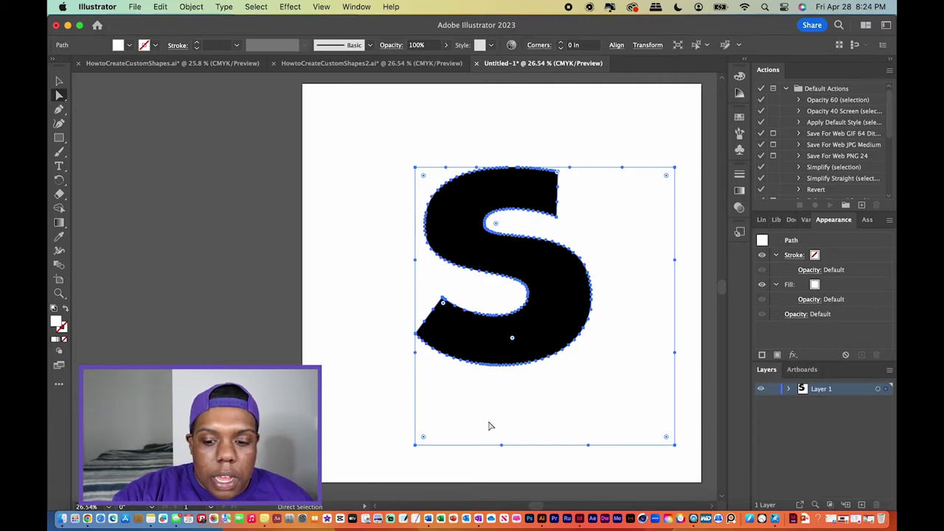
key(BackSpace)
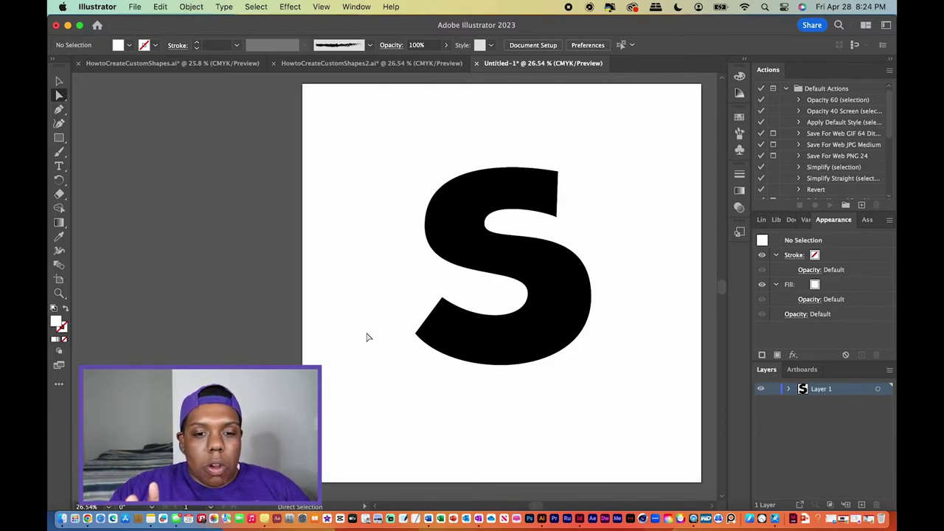
Draw a small square over the upper end of the S and rotate it so one corner points into the letter.
click(66, 138)
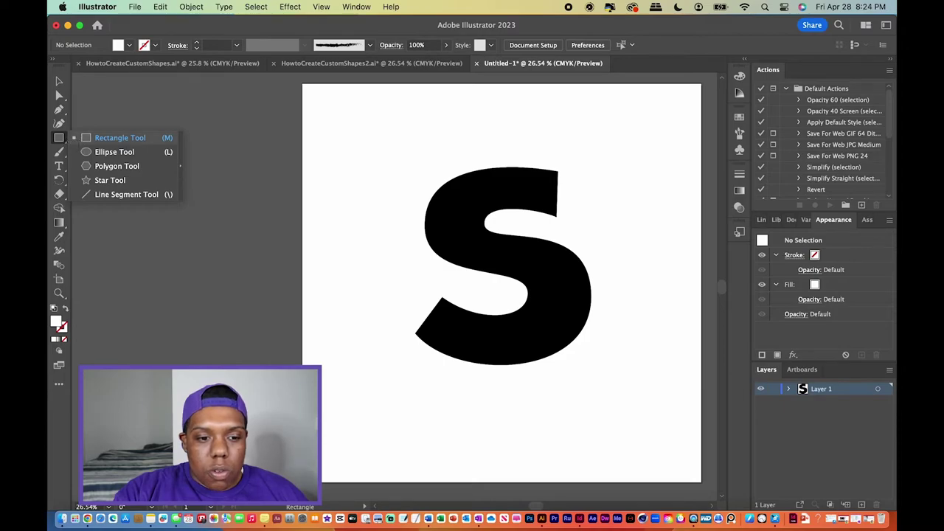
click(118, 138)
drag(524, 128, 584, 187)
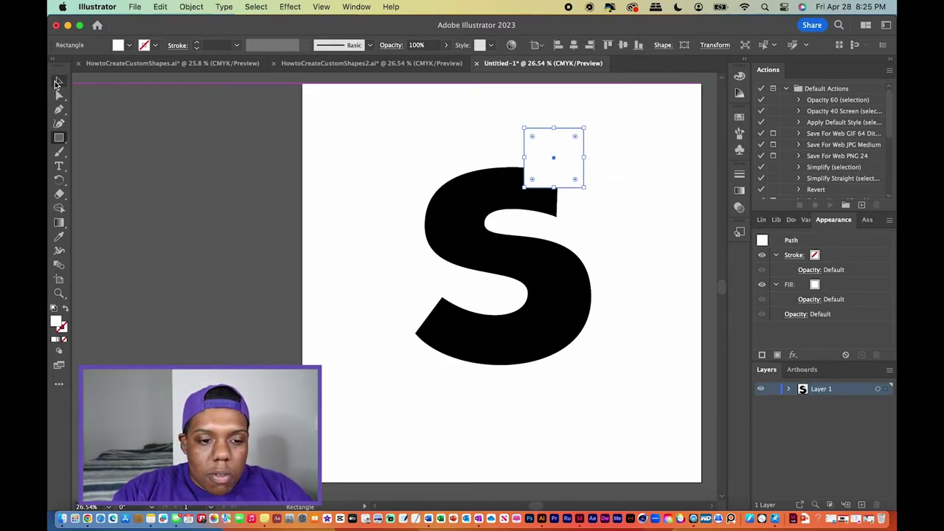
click(60, 82)
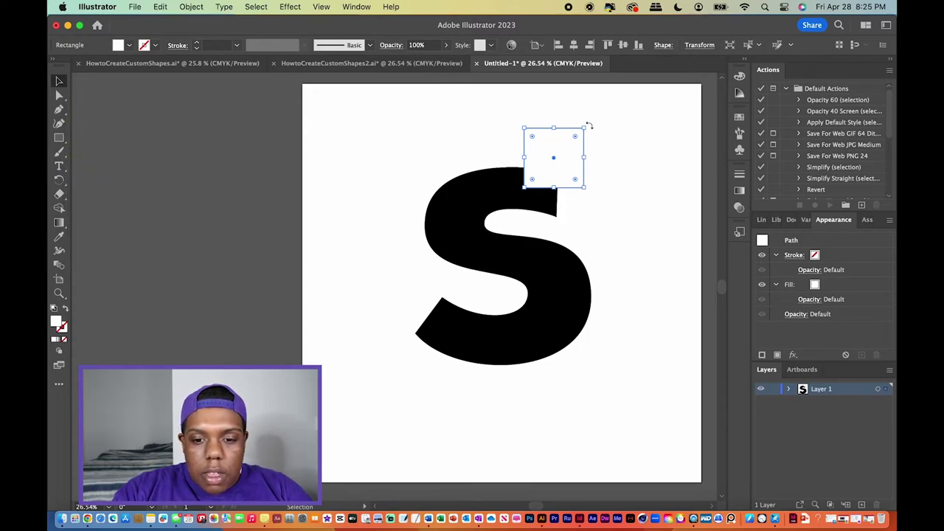
drag(589, 127, 569, 174)
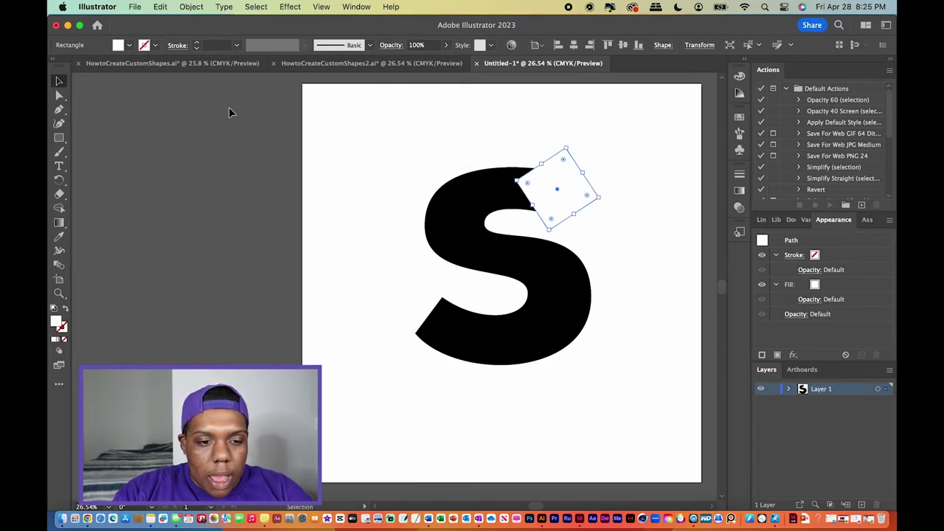
Fill the rotated square with black to match the letter S.
click(131, 48)
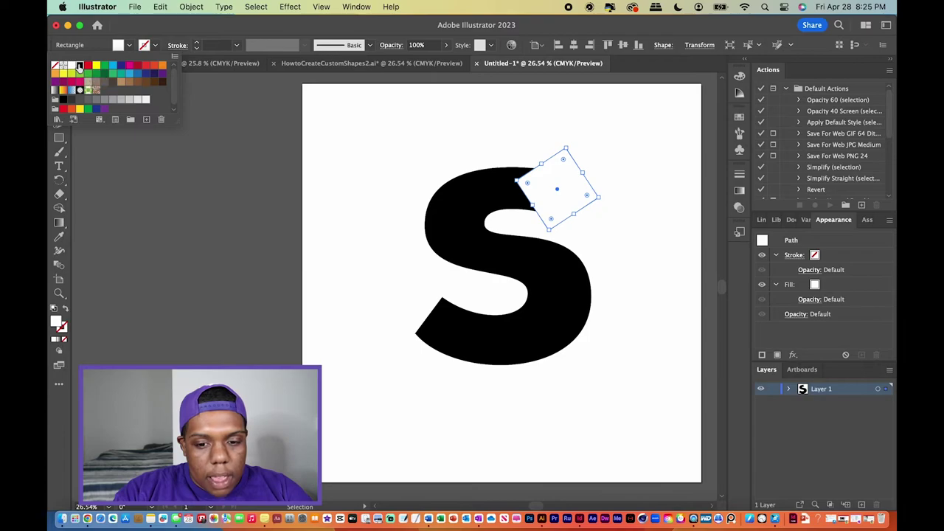
click(87, 82)
scroll(590, 203, up, 1)
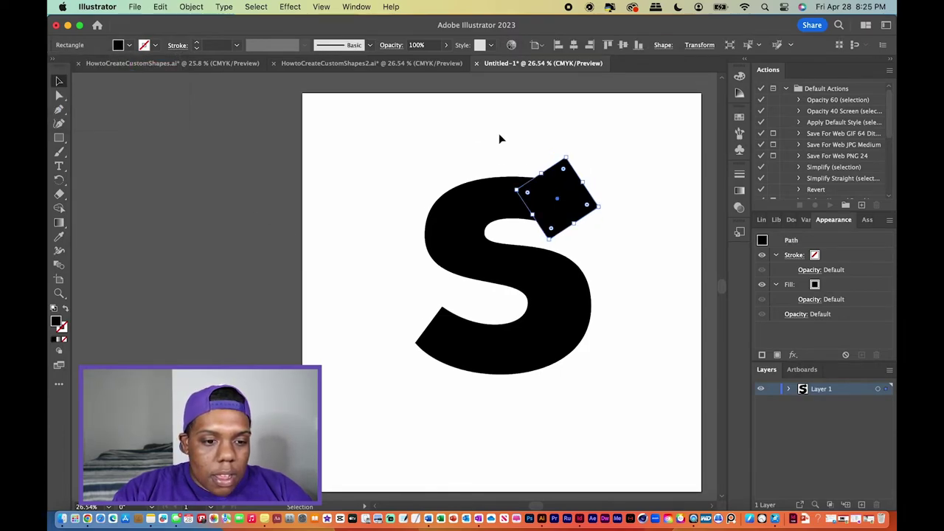
Remove the square's anchor point that lies inside the S to turn the square into a triangle.
click(60, 114)
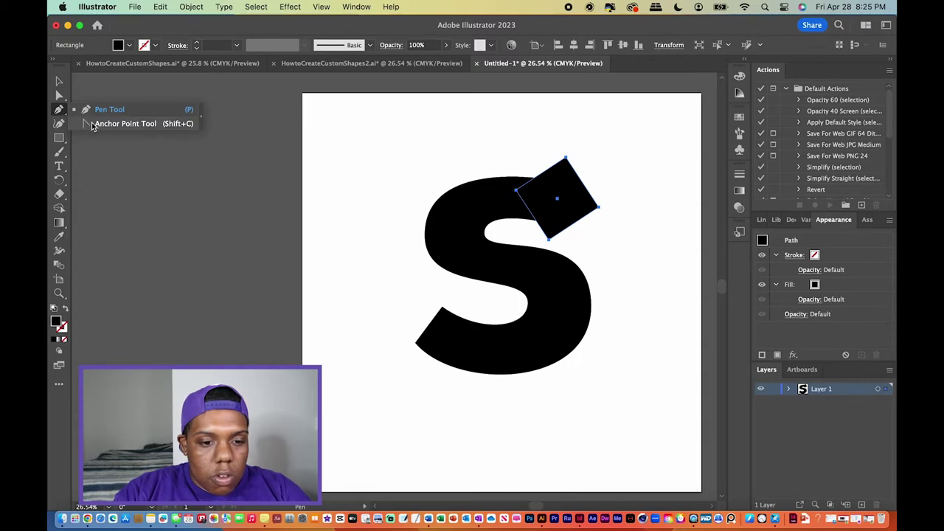
click(94, 125)
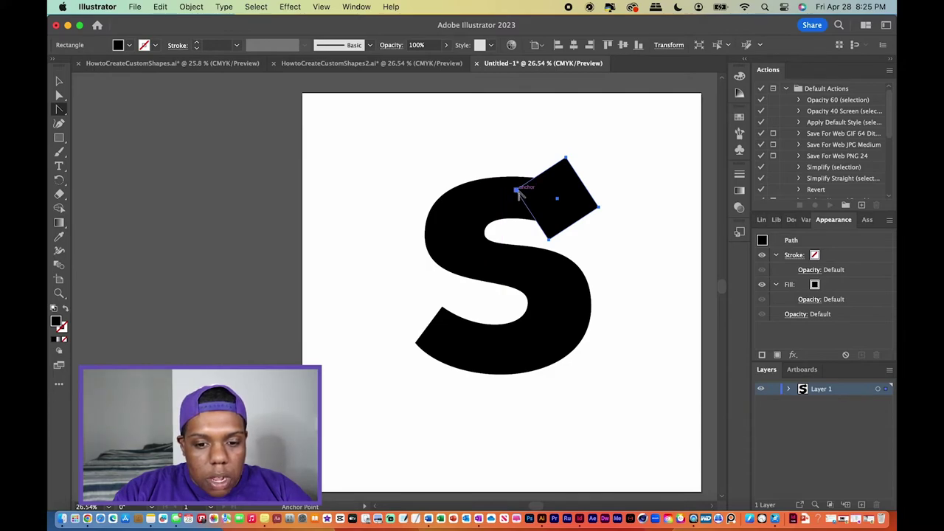
click(518, 191)
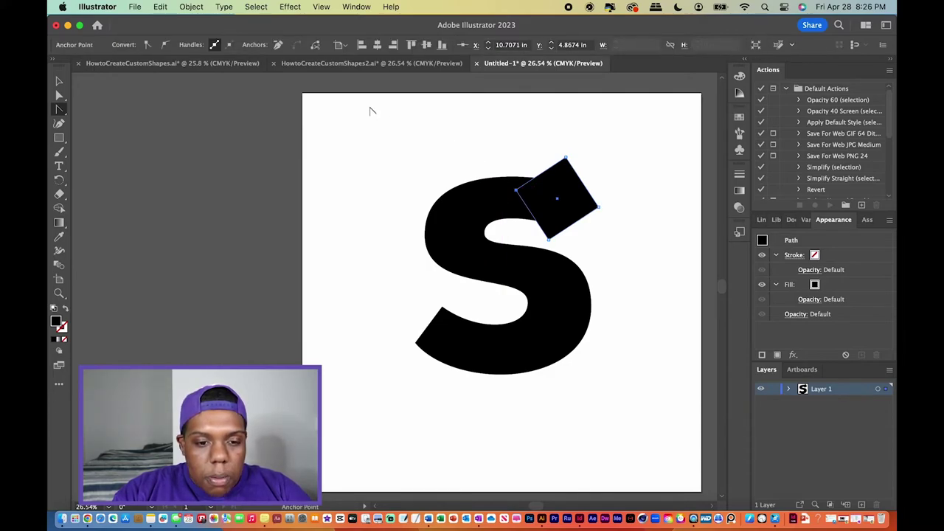
click(281, 51)
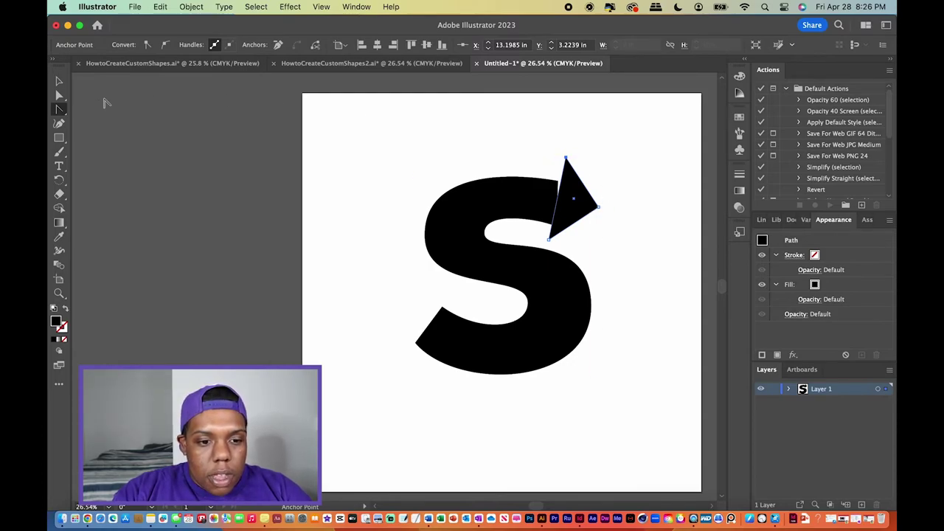
Rotate the triangle slightly so its flat side lines up with the upper end of the S as an arrowhead.
click(61, 82)
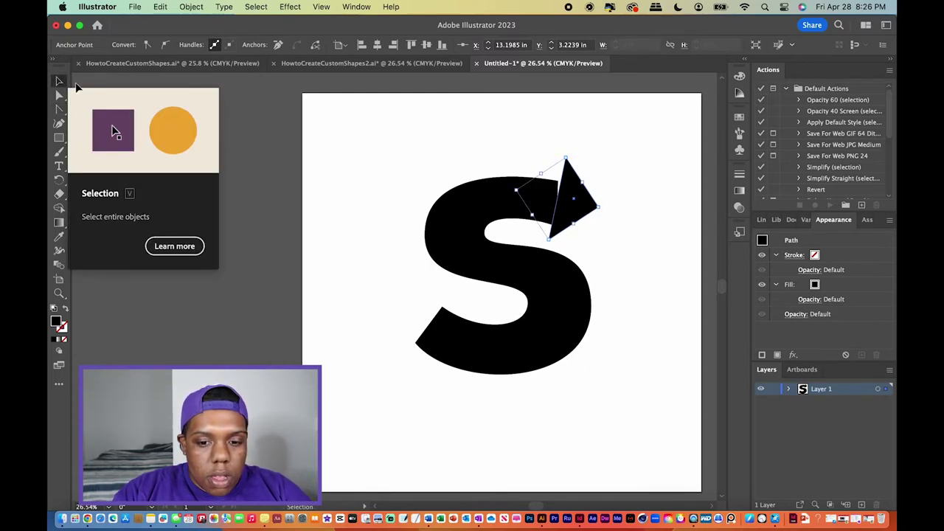
click(308, 136)
click(577, 209)
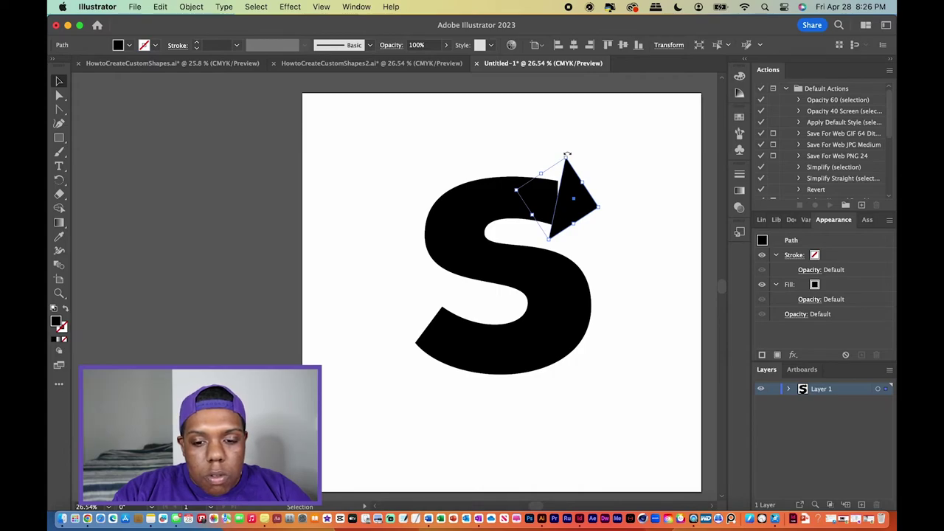
drag(567, 155, 565, 185)
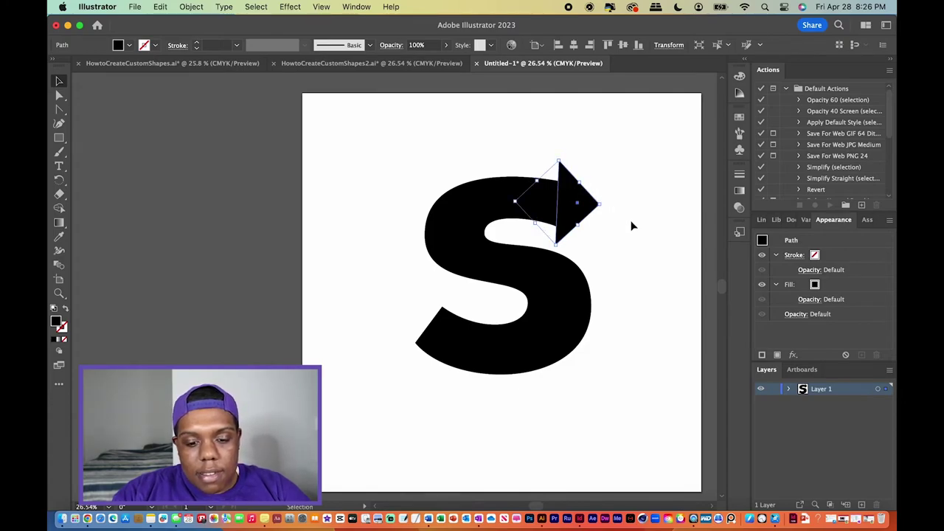
key(a)
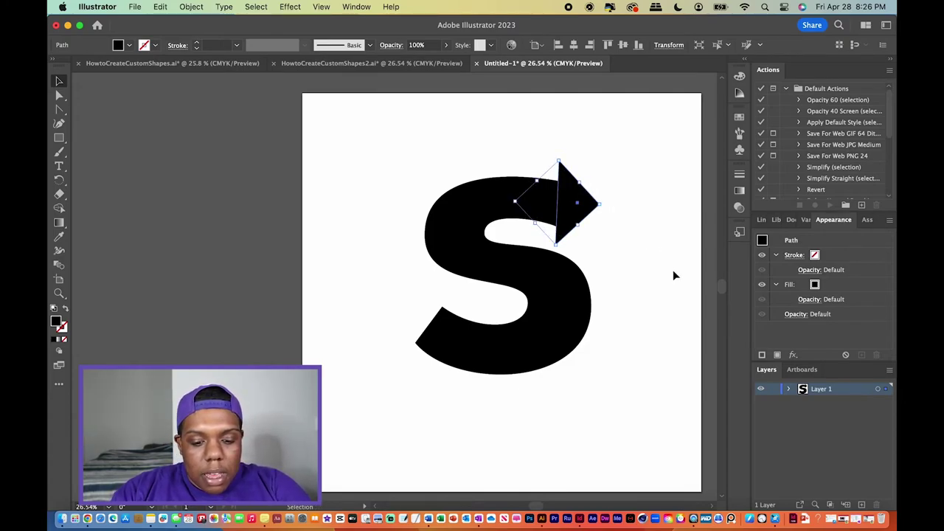
Duplicate the arrowhead, then rotate and place the copy on the lower end of the S pointing outward.
key(super+c)
key(super+v)
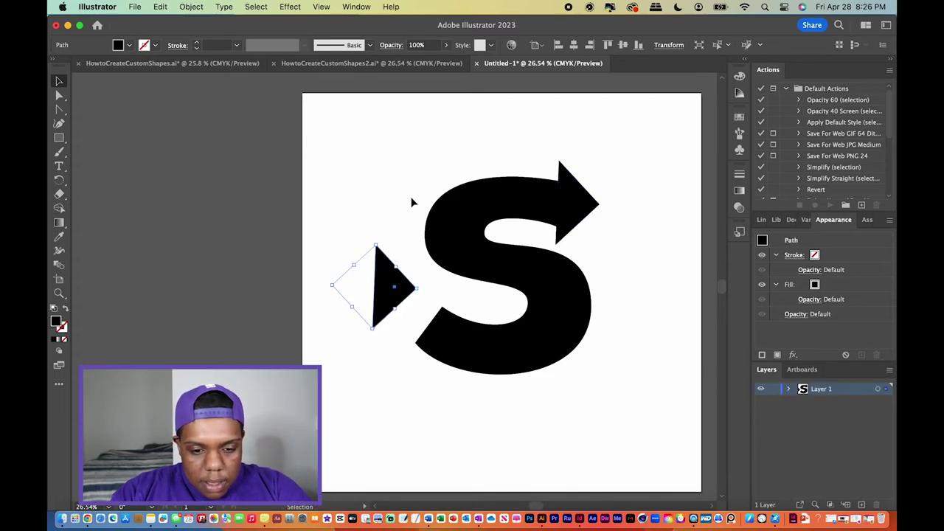
drag(374, 240, 345, 330)
drag(359, 295, 418, 335)
key(super+shift+a)
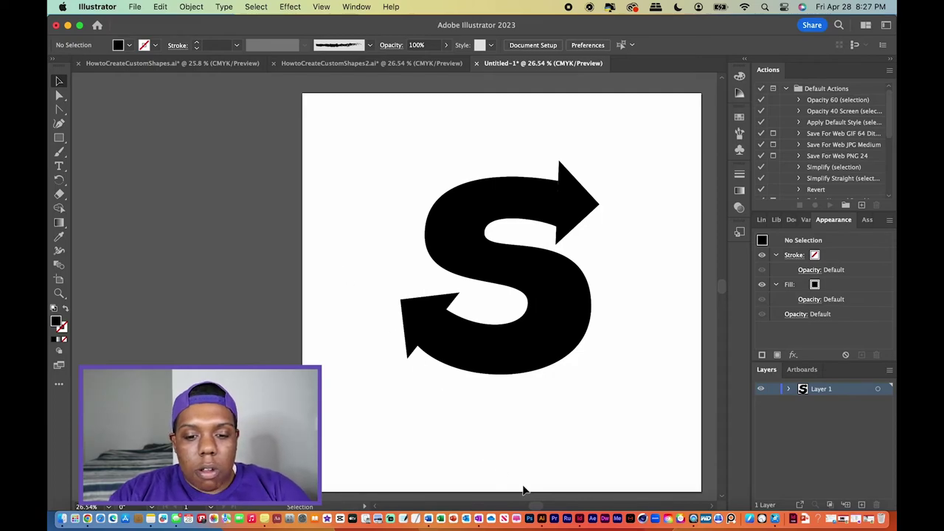
Merge the S and both arrowheads into one shape with the Shape Builder tool.
key(super+a)
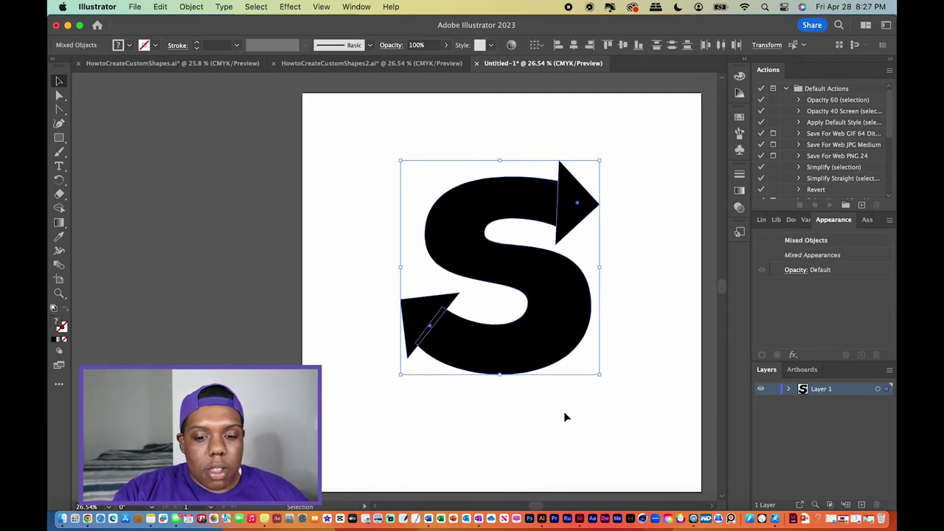
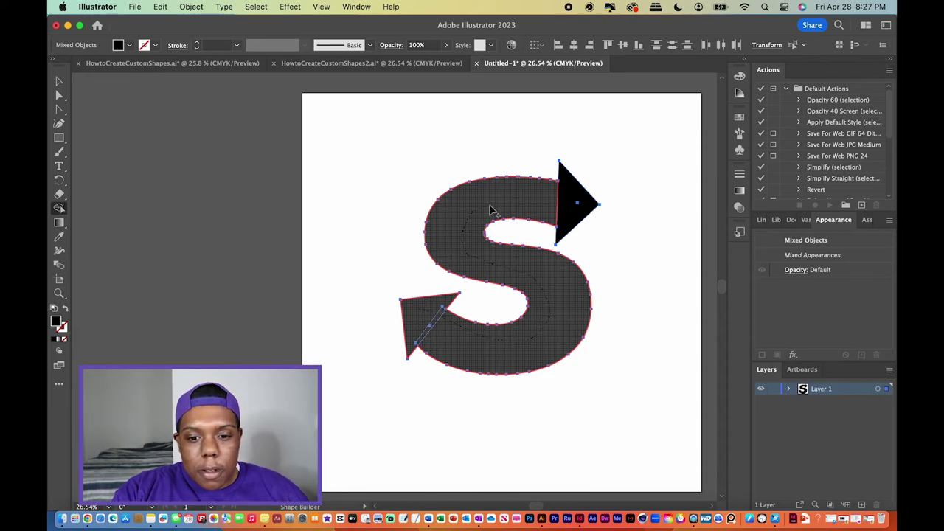
mouse_move(491, 208)
mouse_down()
mouse_move(572, 201)
mouse_move(541, 192)
mouse_up()
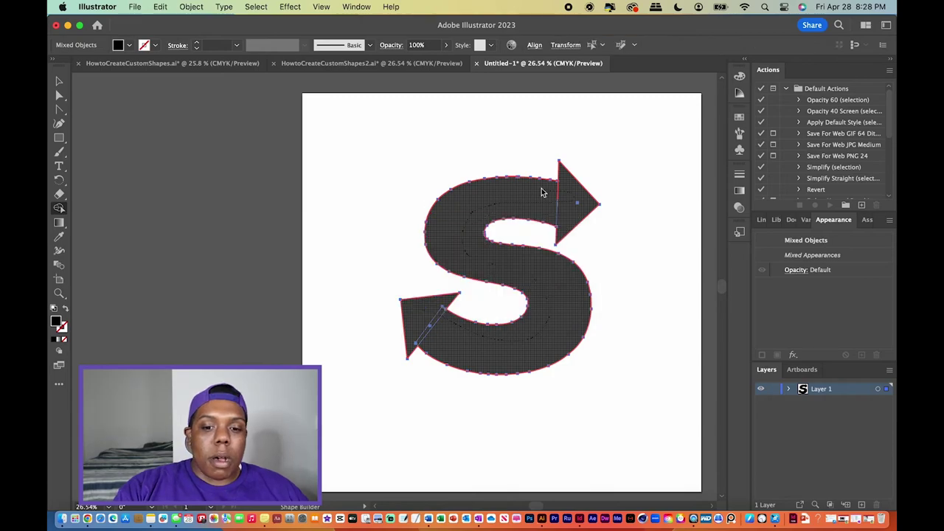
key(v)
Fill the merged arrow S with dark red.
scroll(612, 225, down, 1)
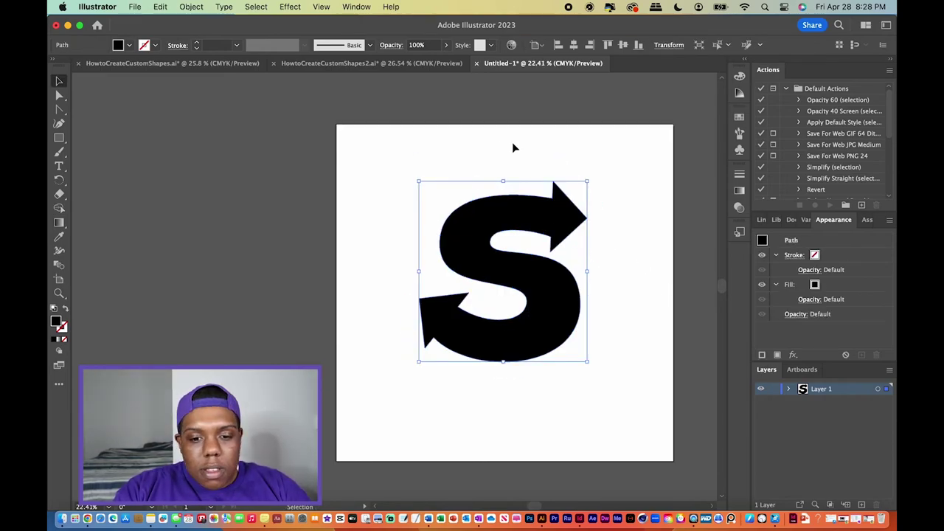
click(131, 46)
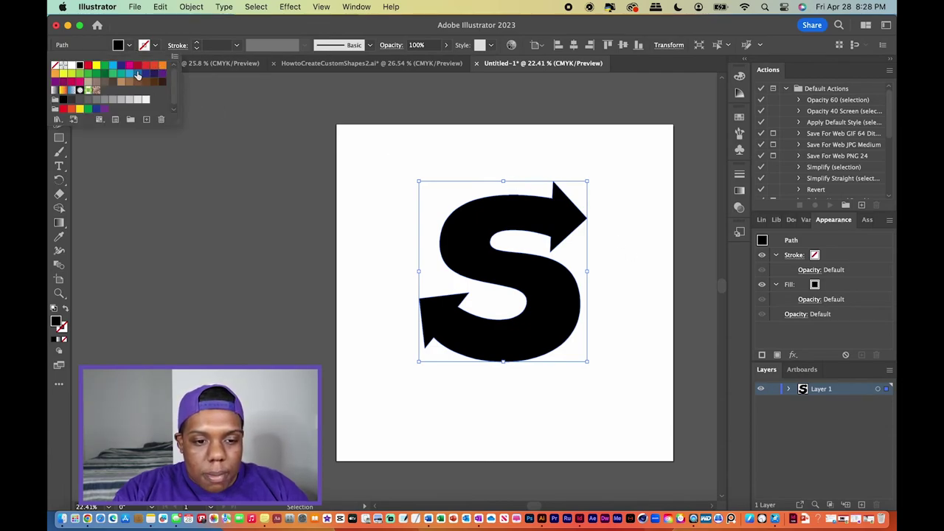
click(137, 65)
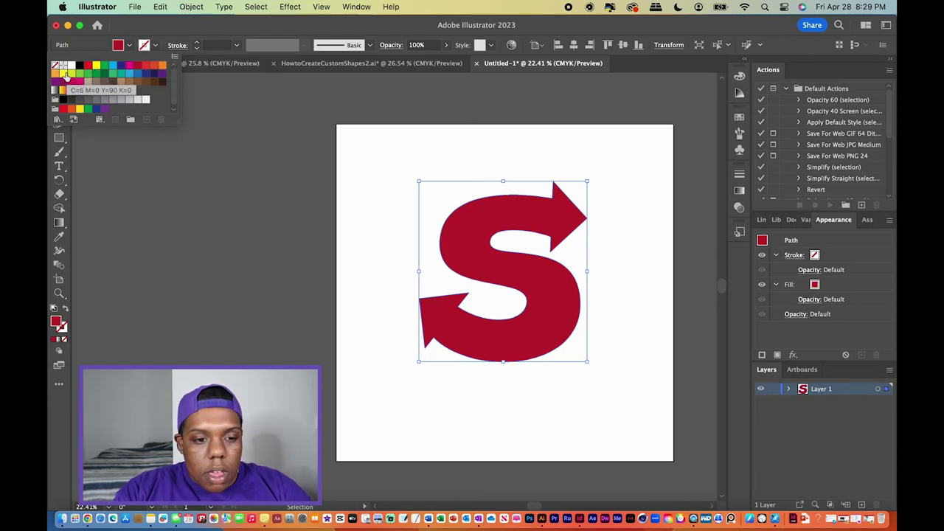
Give the arrow S a light orange stroke of 29 pt and deselect it.
click(64, 74)
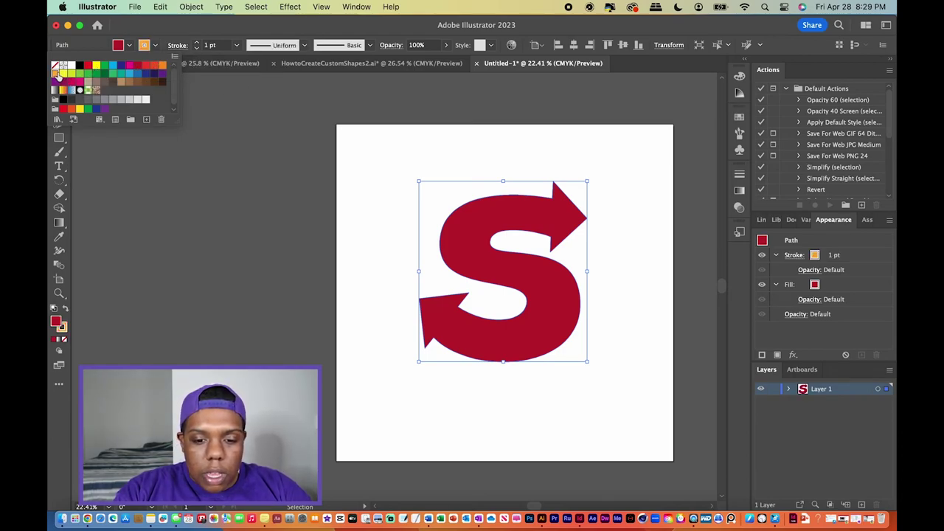
click(197, 43)
click(197, 43)
click(197, 43)
click(197, 43)
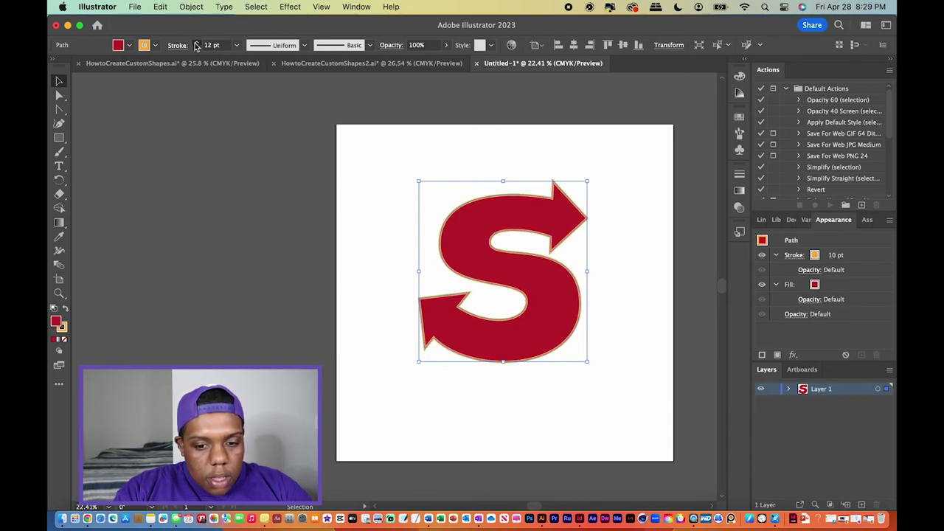
click(197, 45)
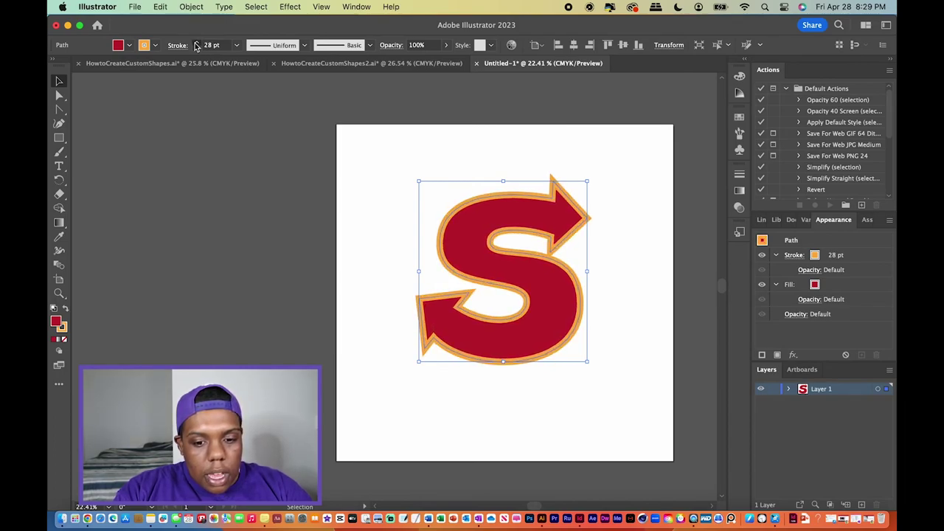
click(197, 43)
click(341, 234)
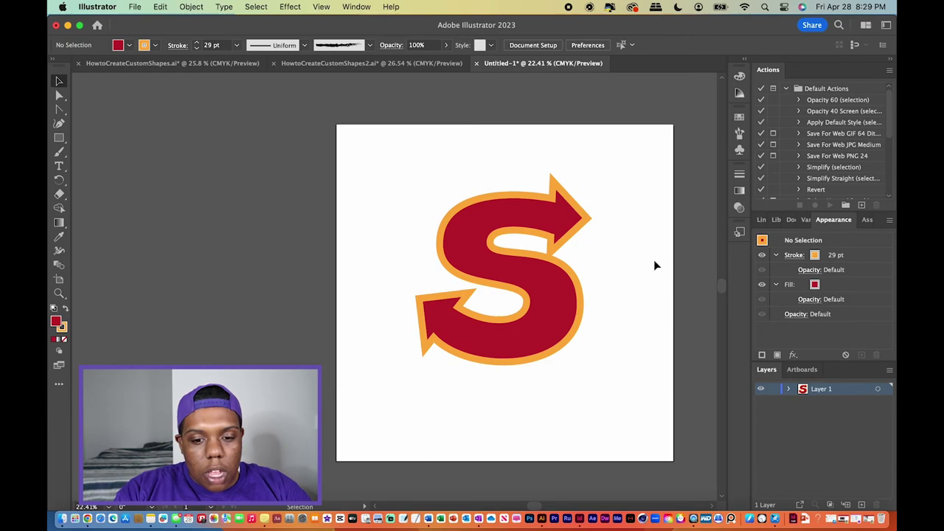